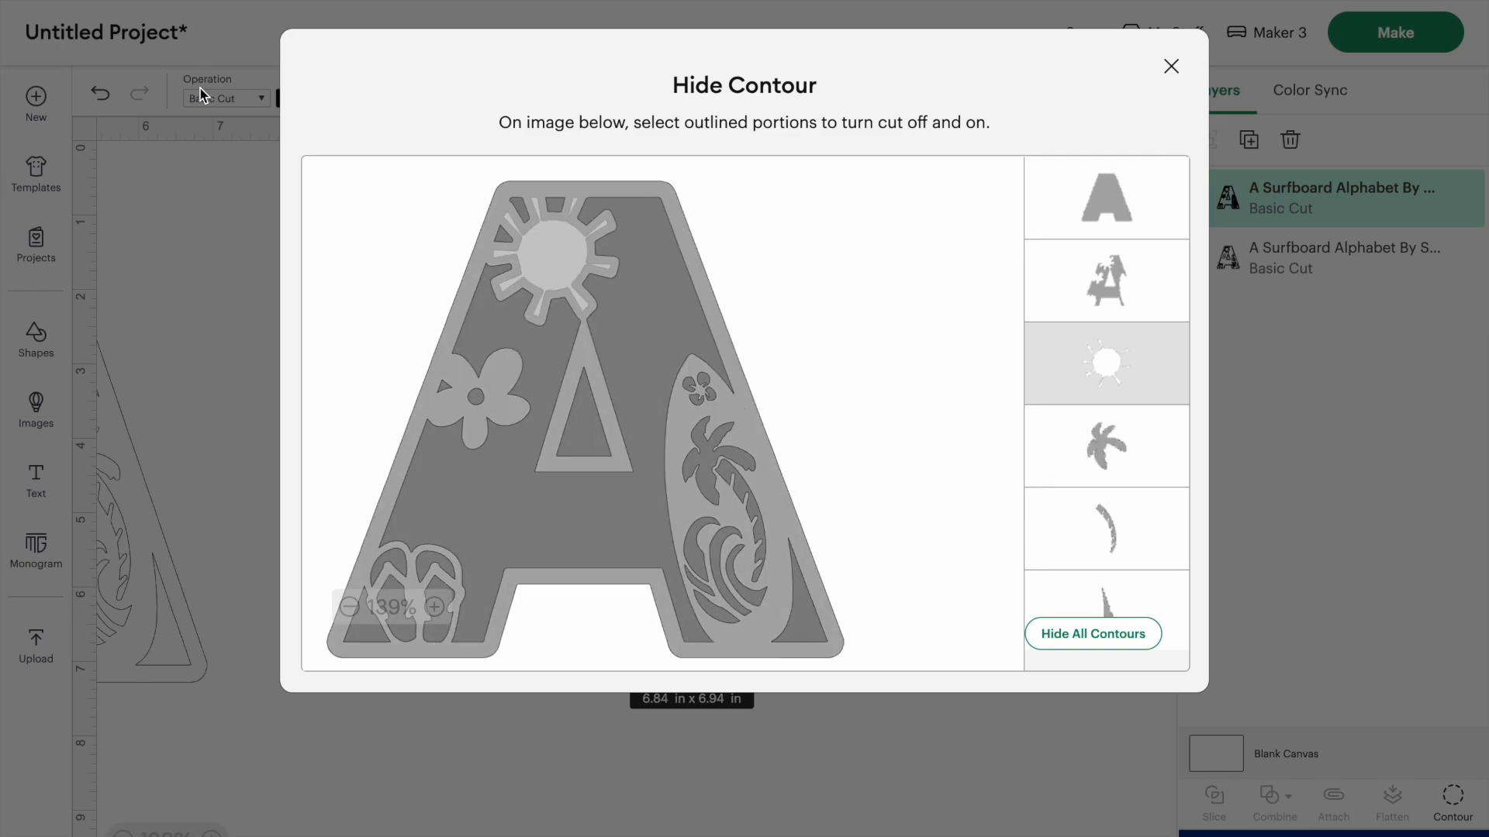
- Duplicate the black letter A with its sun contours hidden, place the copy over the outlined A and send it to the back
click(1171, 66)
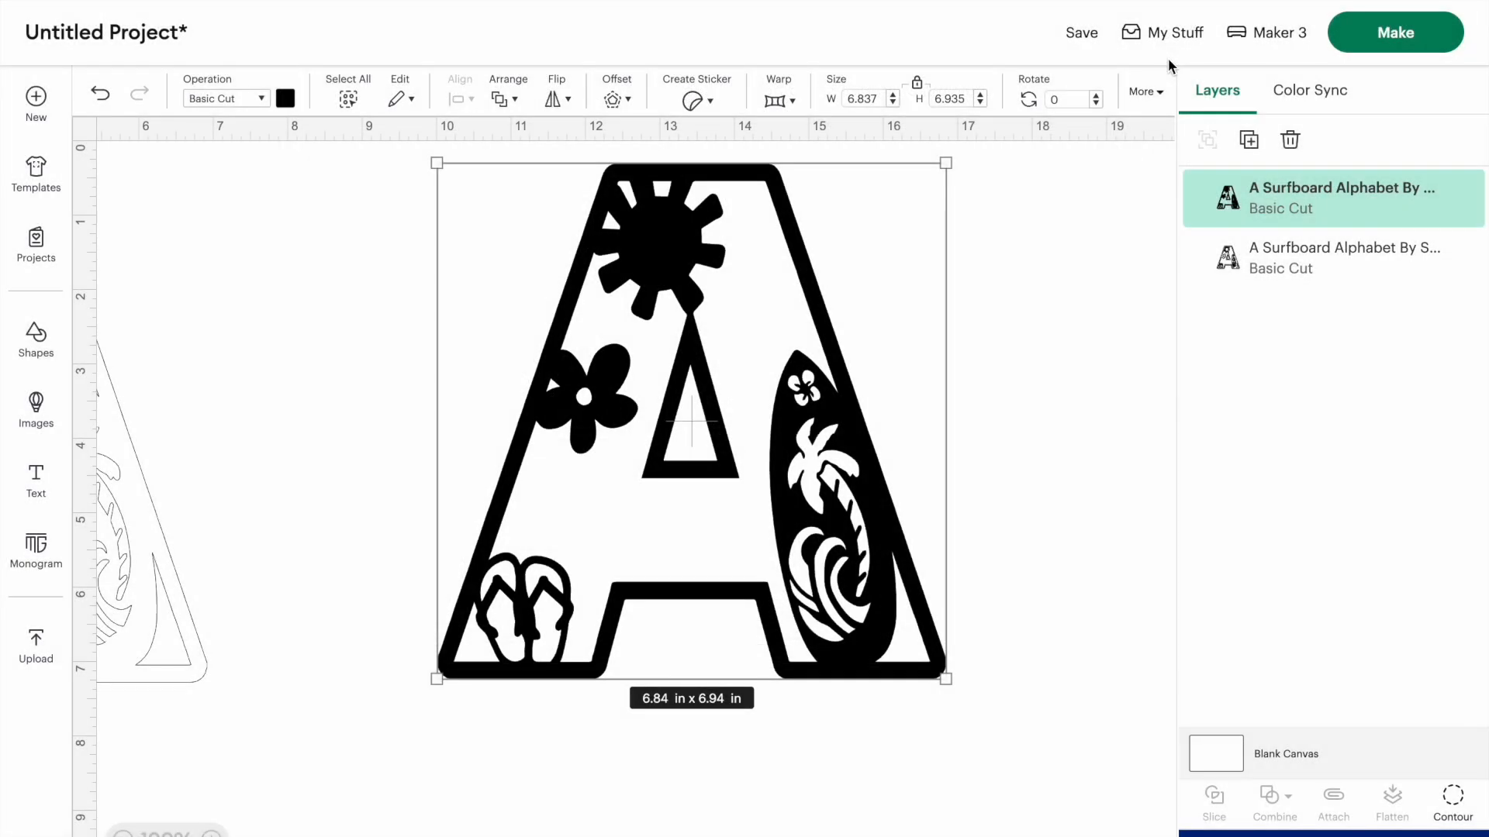
click(1248, 144)
drag(660, 438, 1125, 427)
drag(583, 335, 368, 316)
scroll(389, 314, left, 5)
drag(878, 359, 388, 377)
right_click(339, 267)
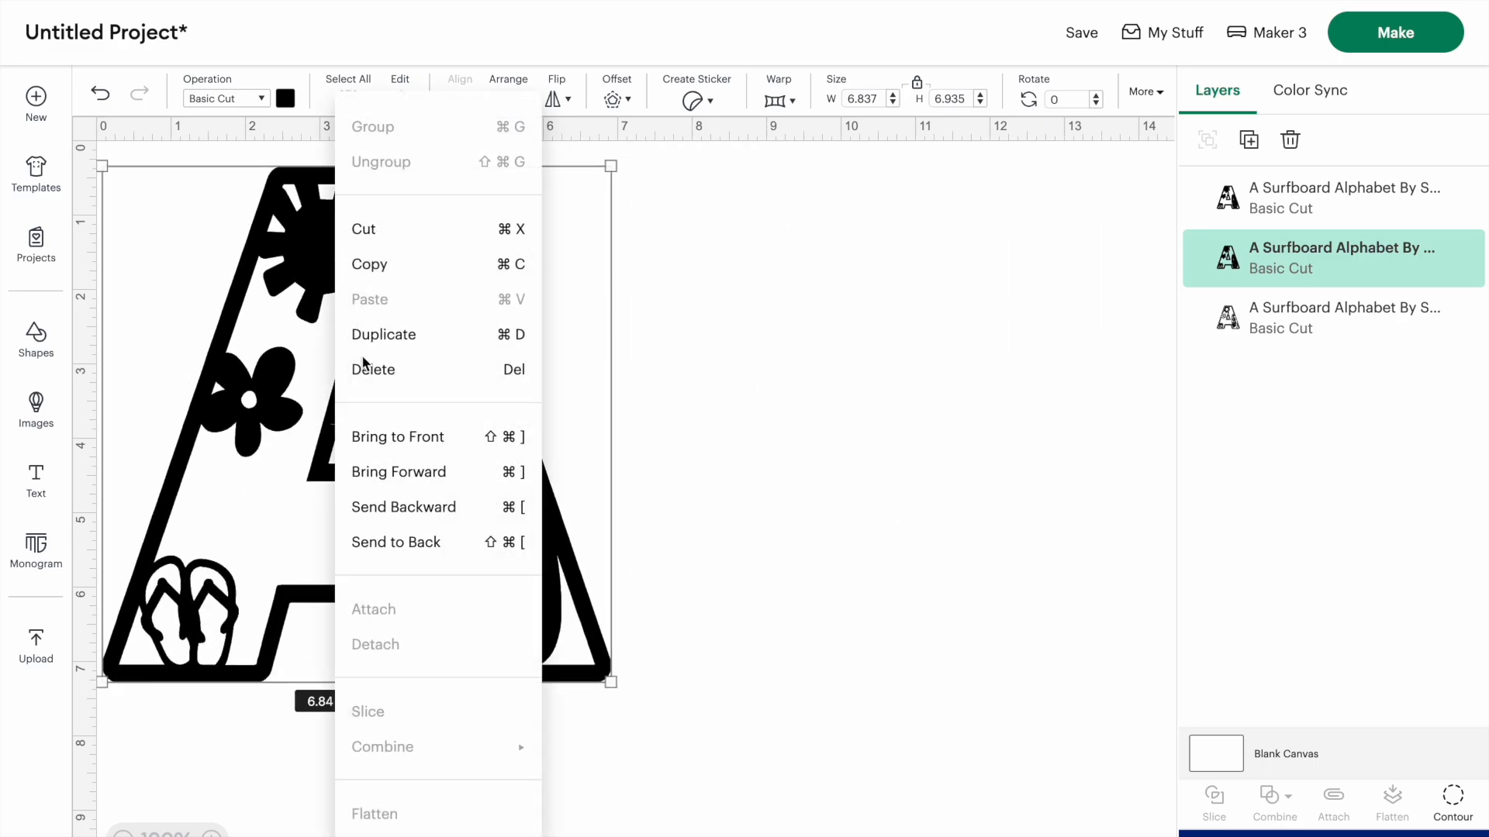
click(380, 535)
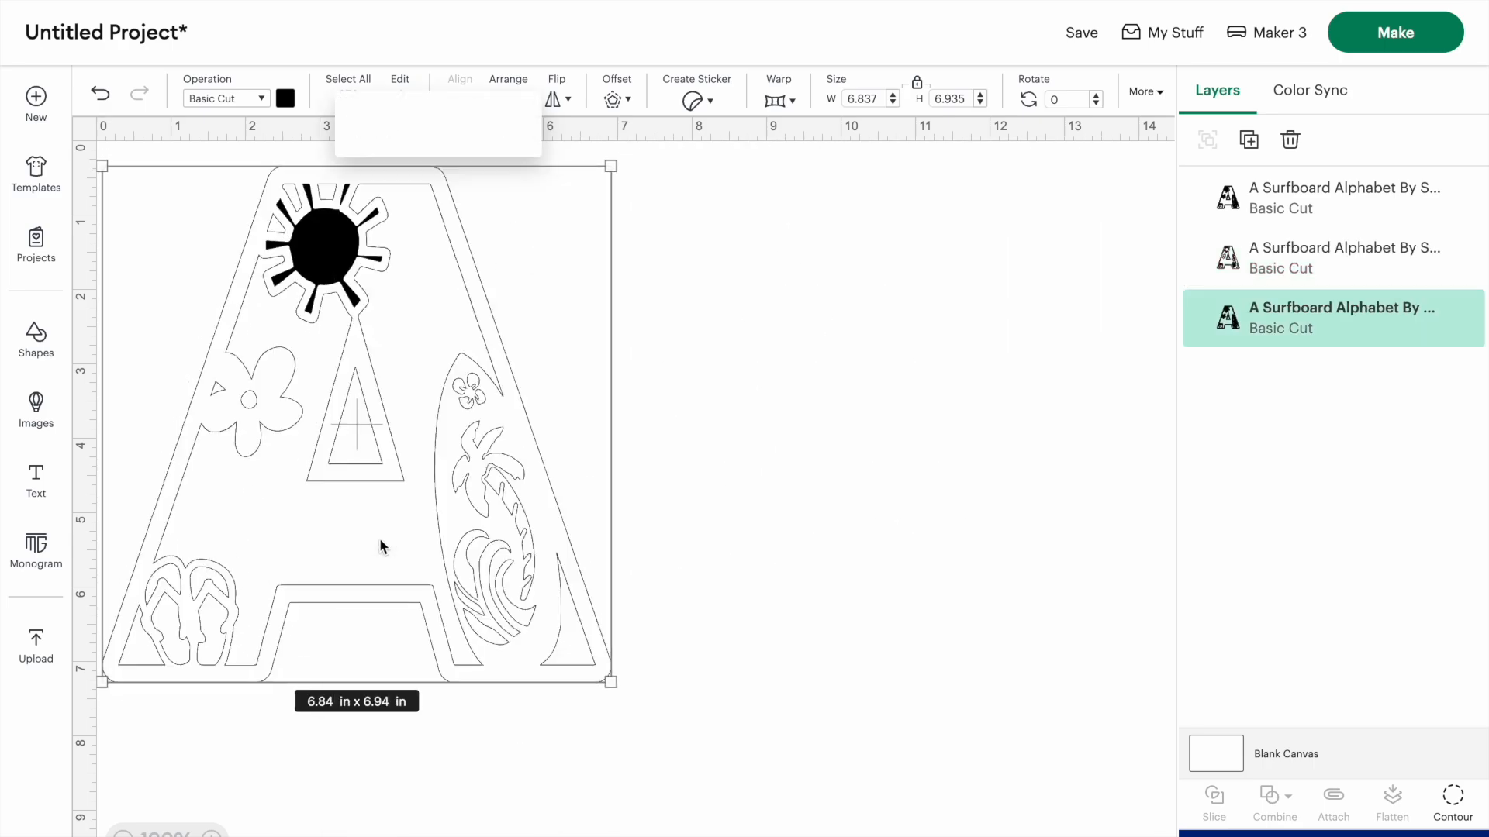
- Color the copy behind the outlined A light yellow to fill the sun
click(285, 98)
click(438, 223)
click(892, 426)
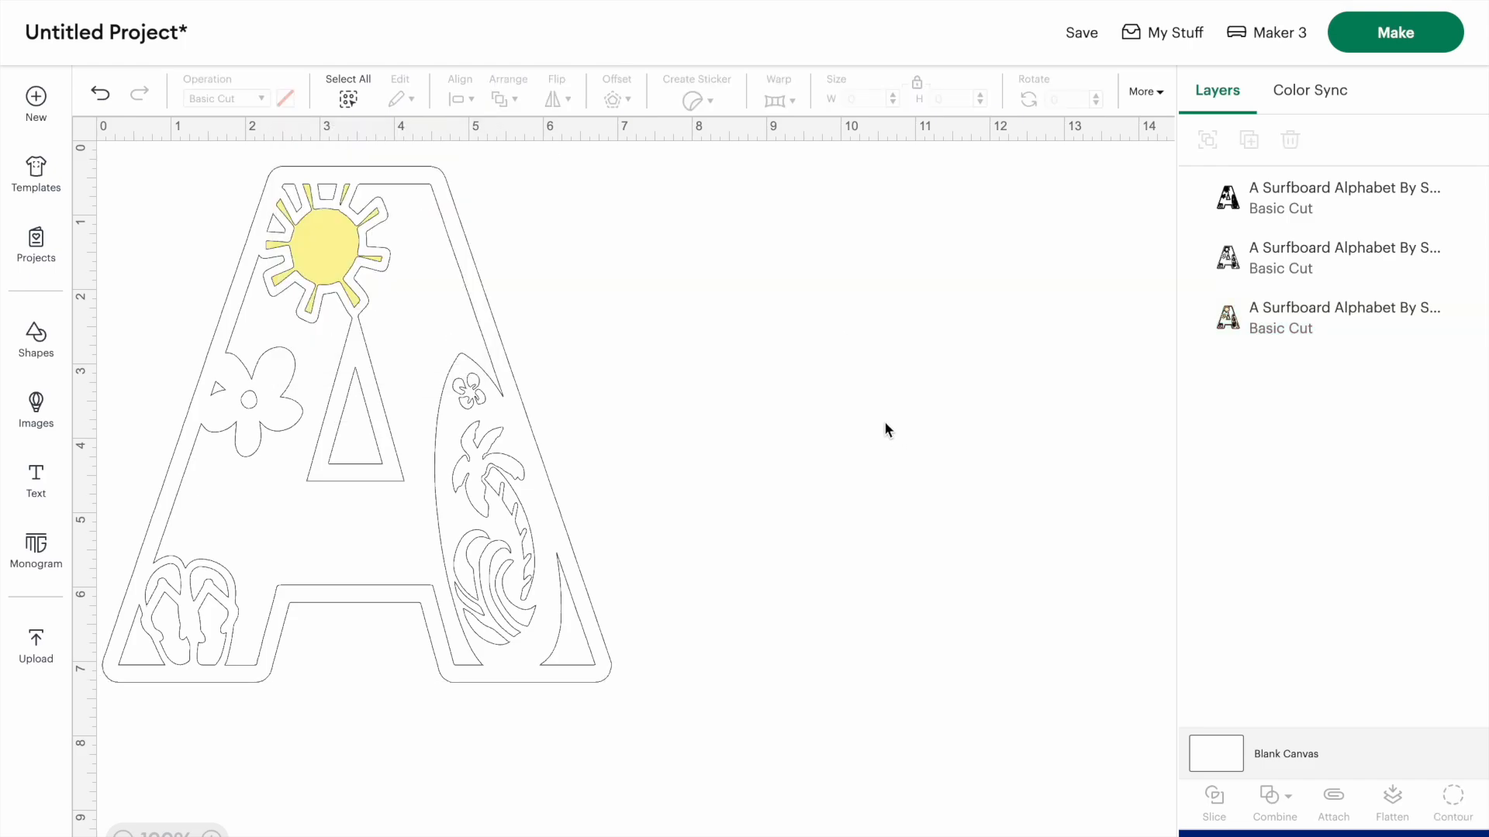
- Hide the contours of the flower center, surfboard flower and flip-flops on the separate black A
scroll(884, 426, right, 5)
drag(1027, 445, 594, 442)
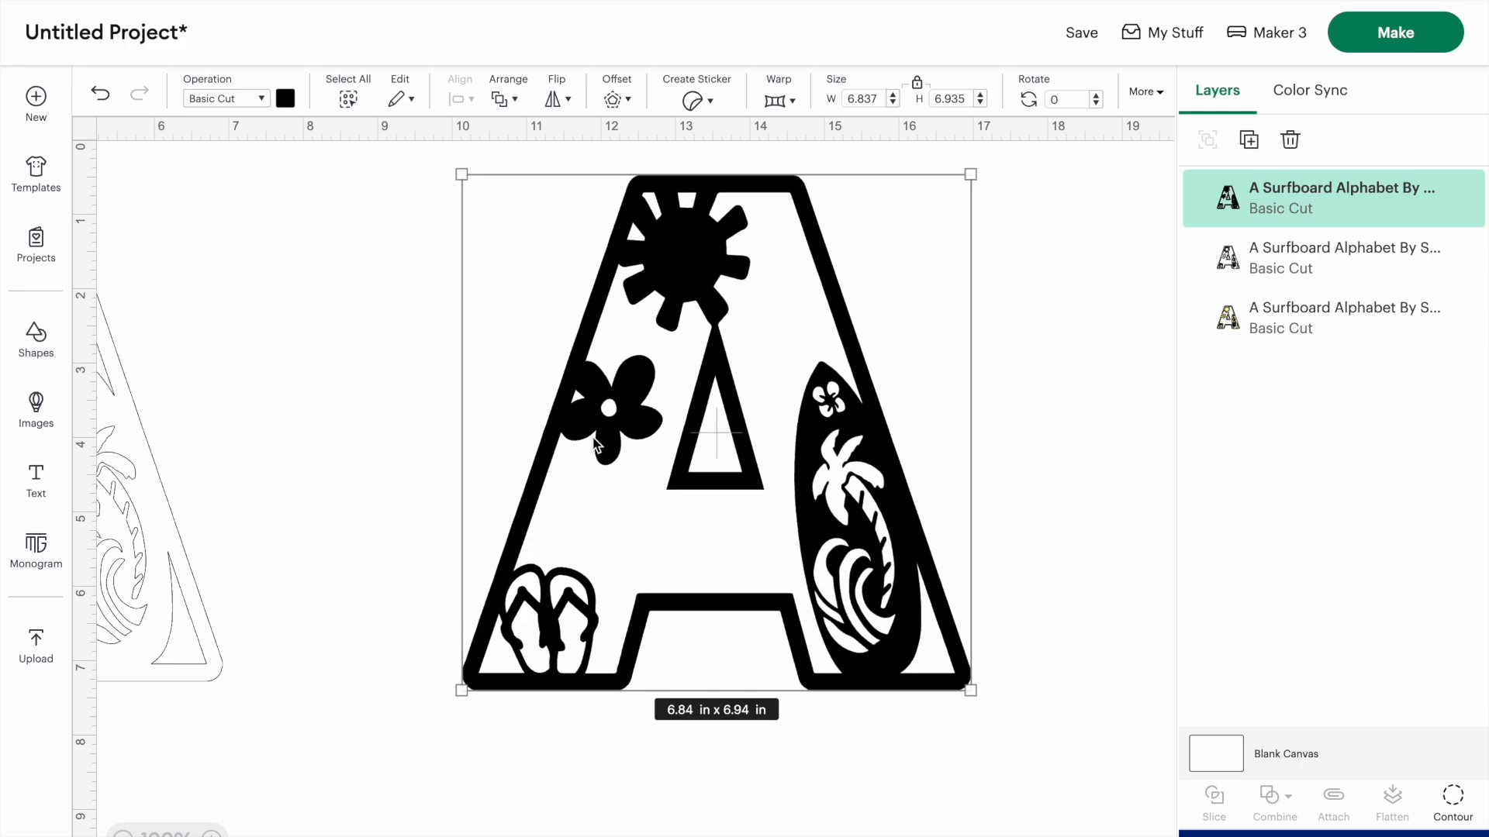
click(1453, 798)
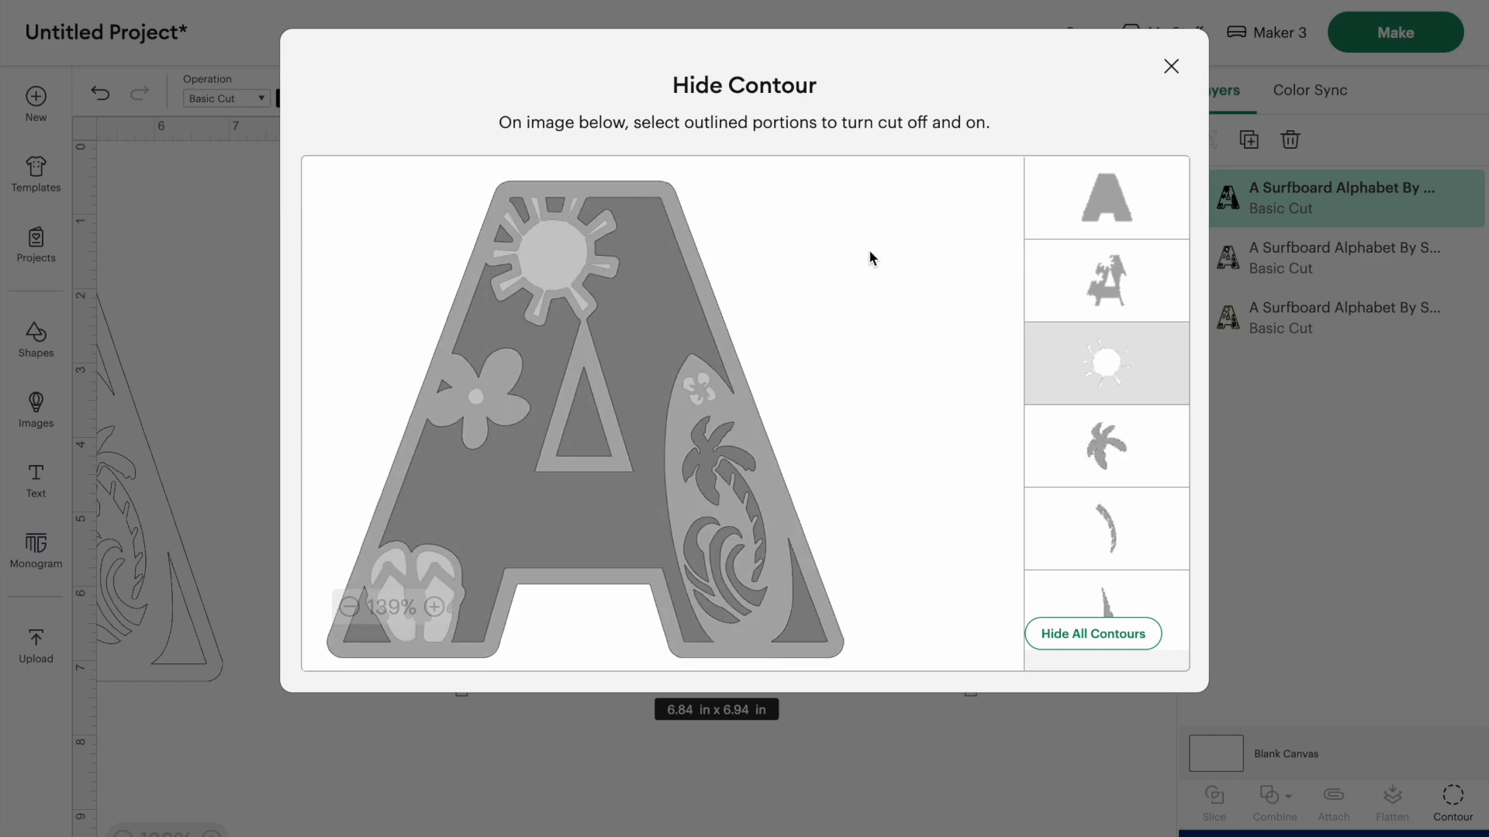
click(1171, 66)
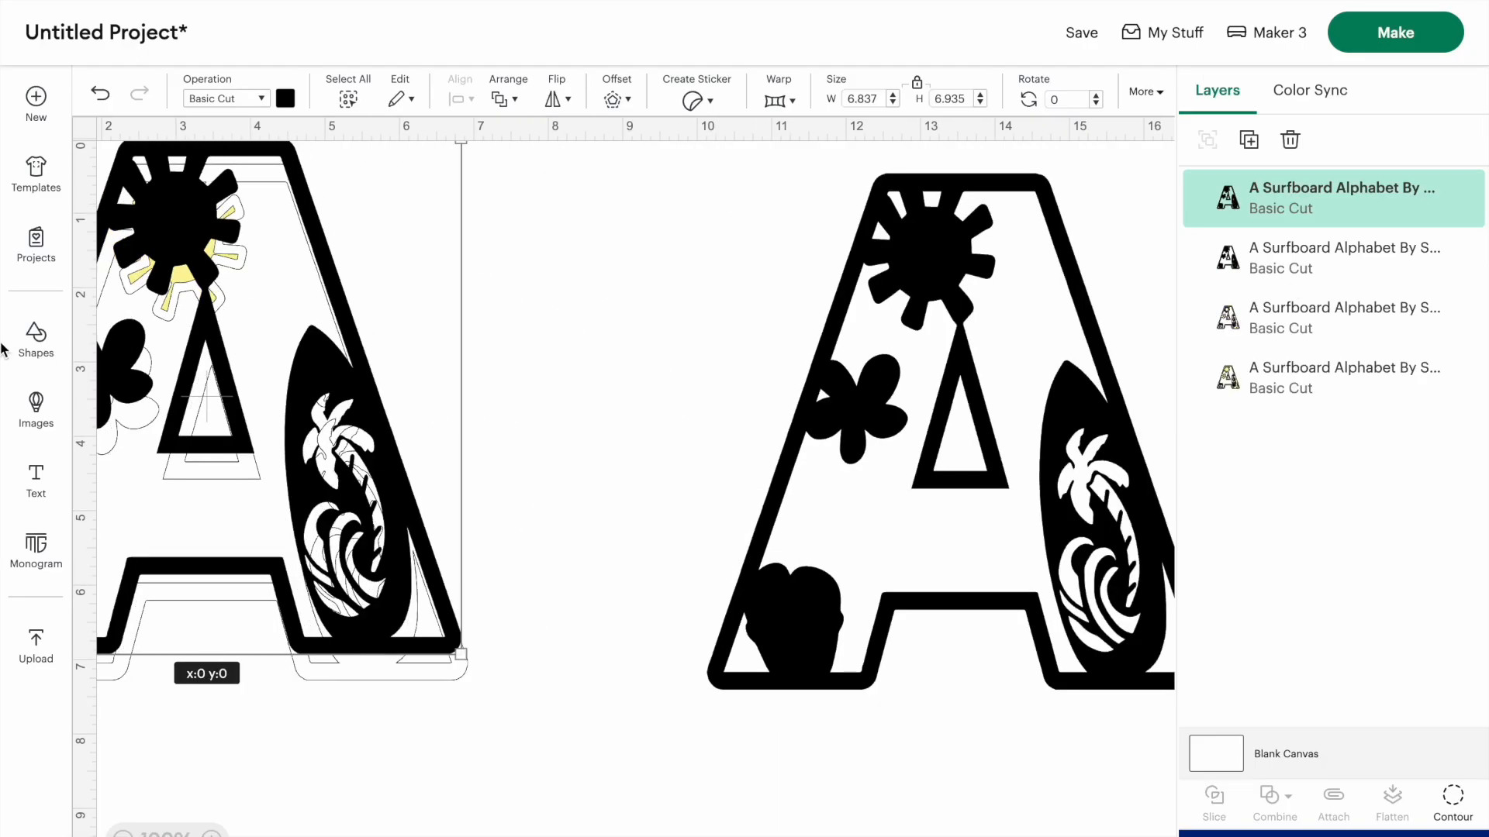
- Align a duplicate of the black A over the outlined letter and send it to the back
drag(2, 345, 19, 362)
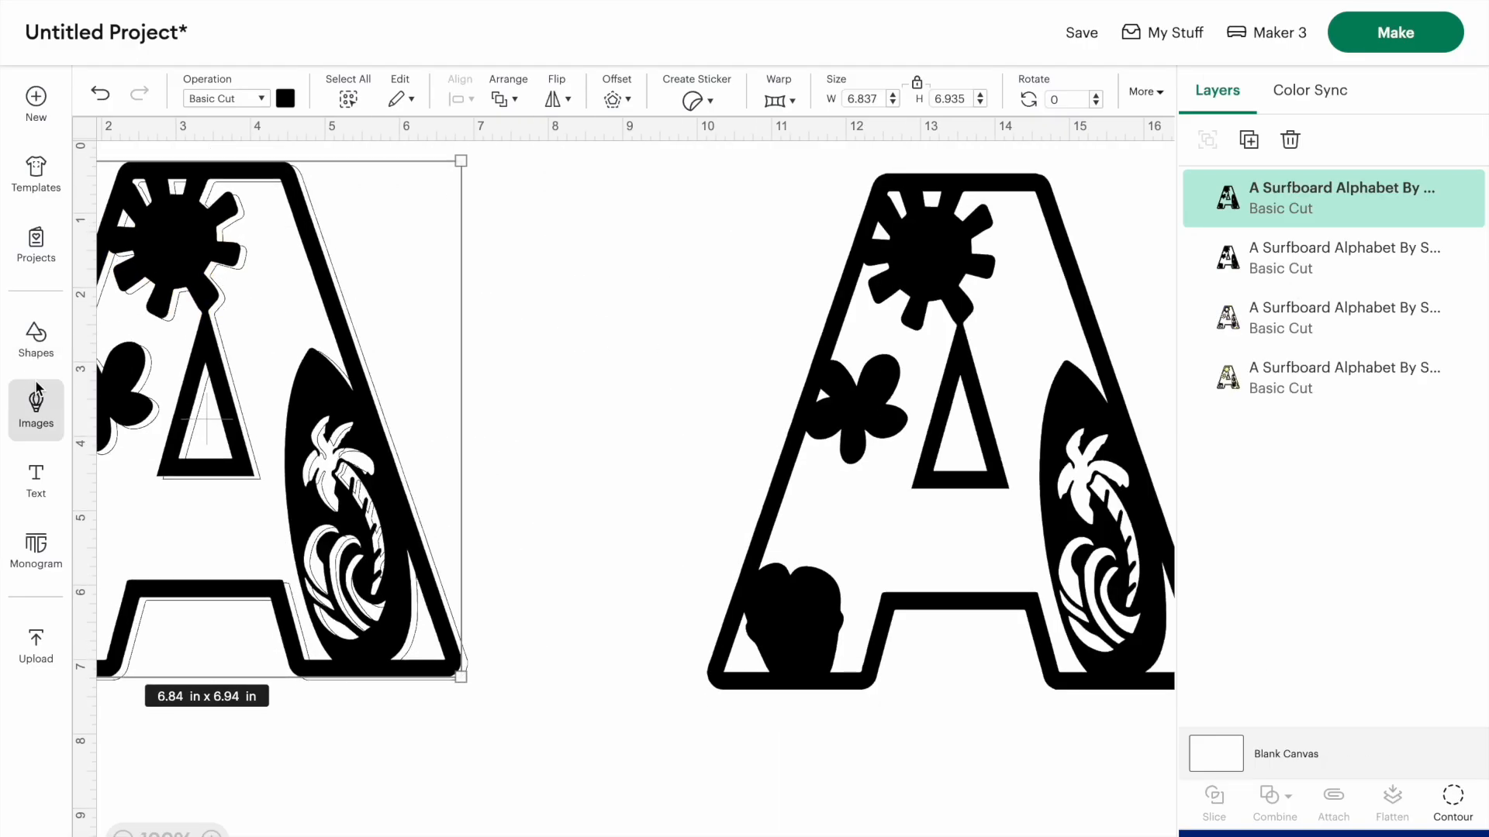
drag(354, 532, 359, 539)
right_click(359, 539)
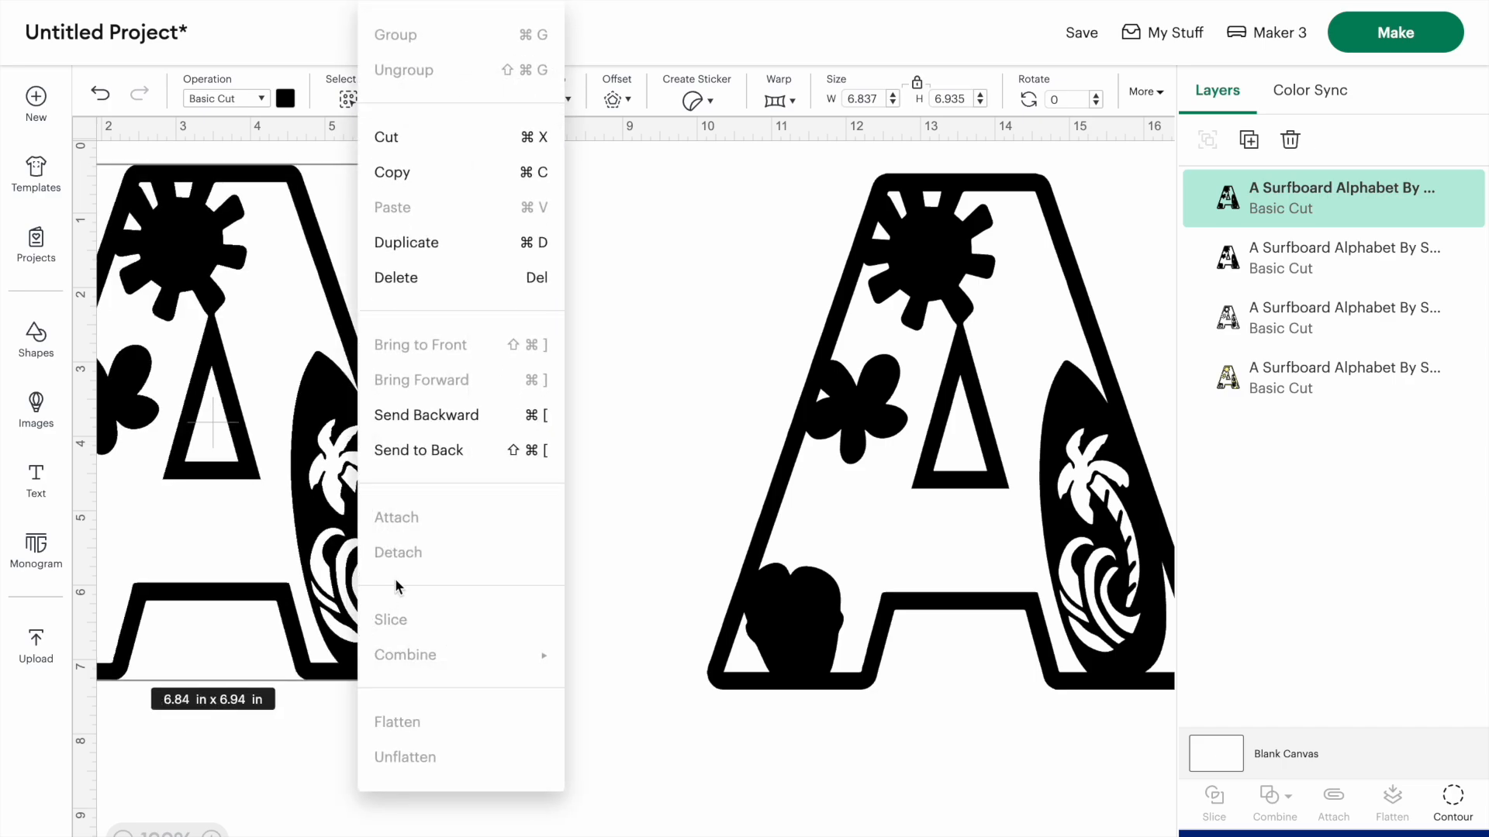
click(409, 451)
- Color the new back layer pink (#ef99de) to fill the flower center, surfboard flower and flip-flops
click(284, 98)
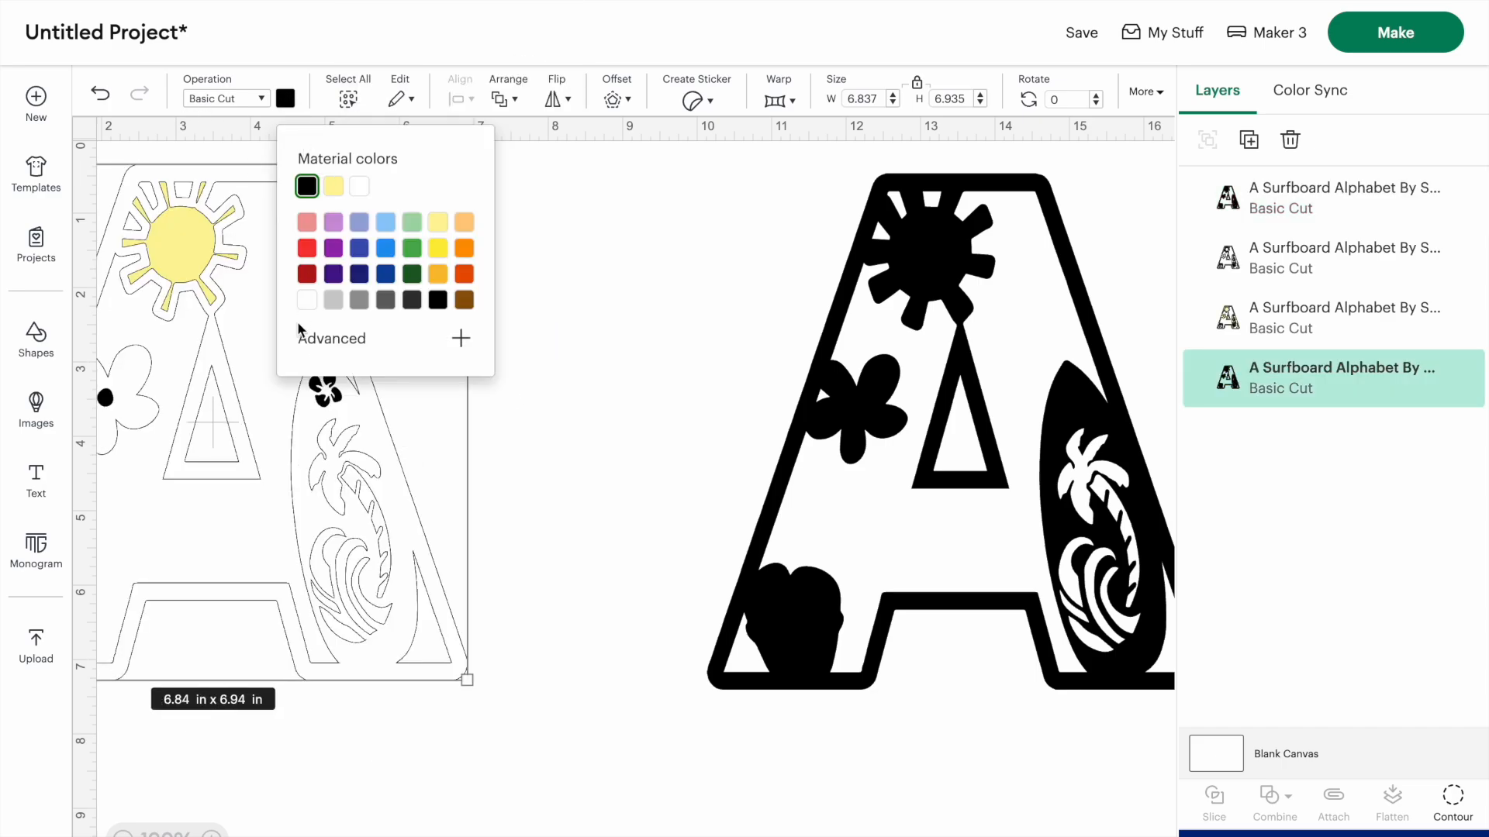
click(307, 224)
click(319, 339)
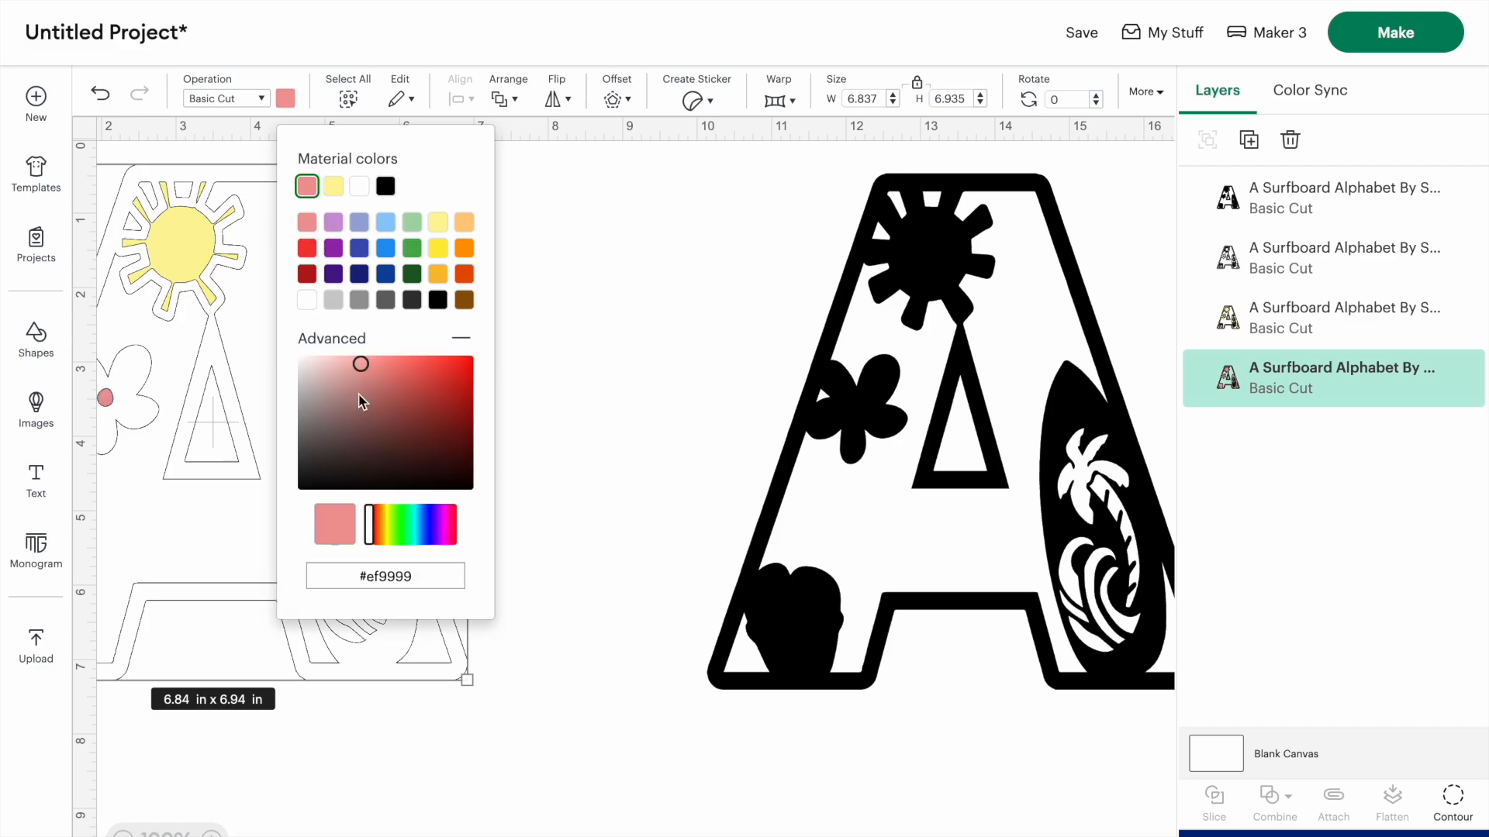
click(444, 530)
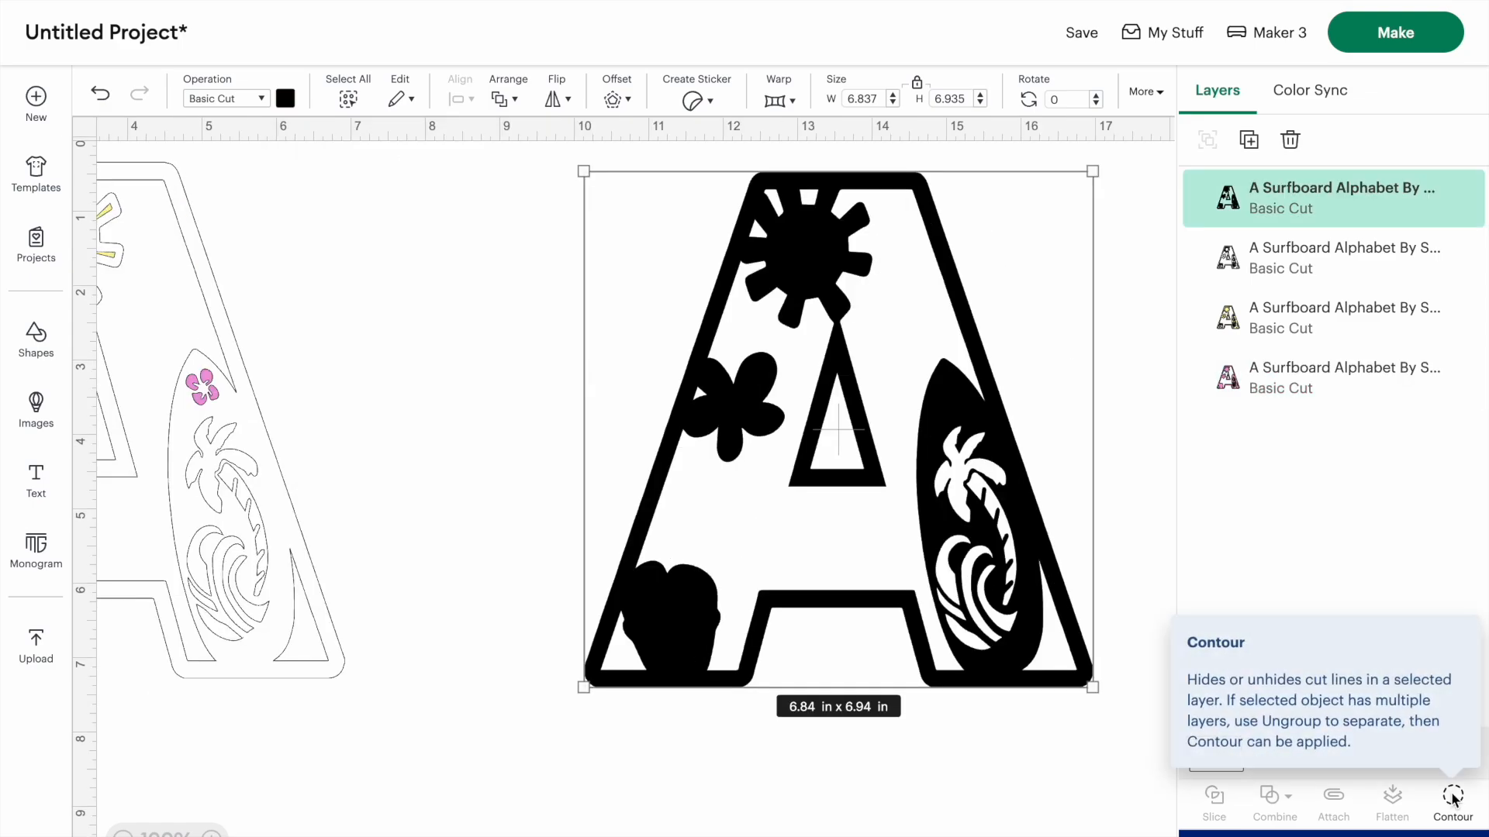
- Hide the palm leaves contour on the separate black A
click(1452, 800)
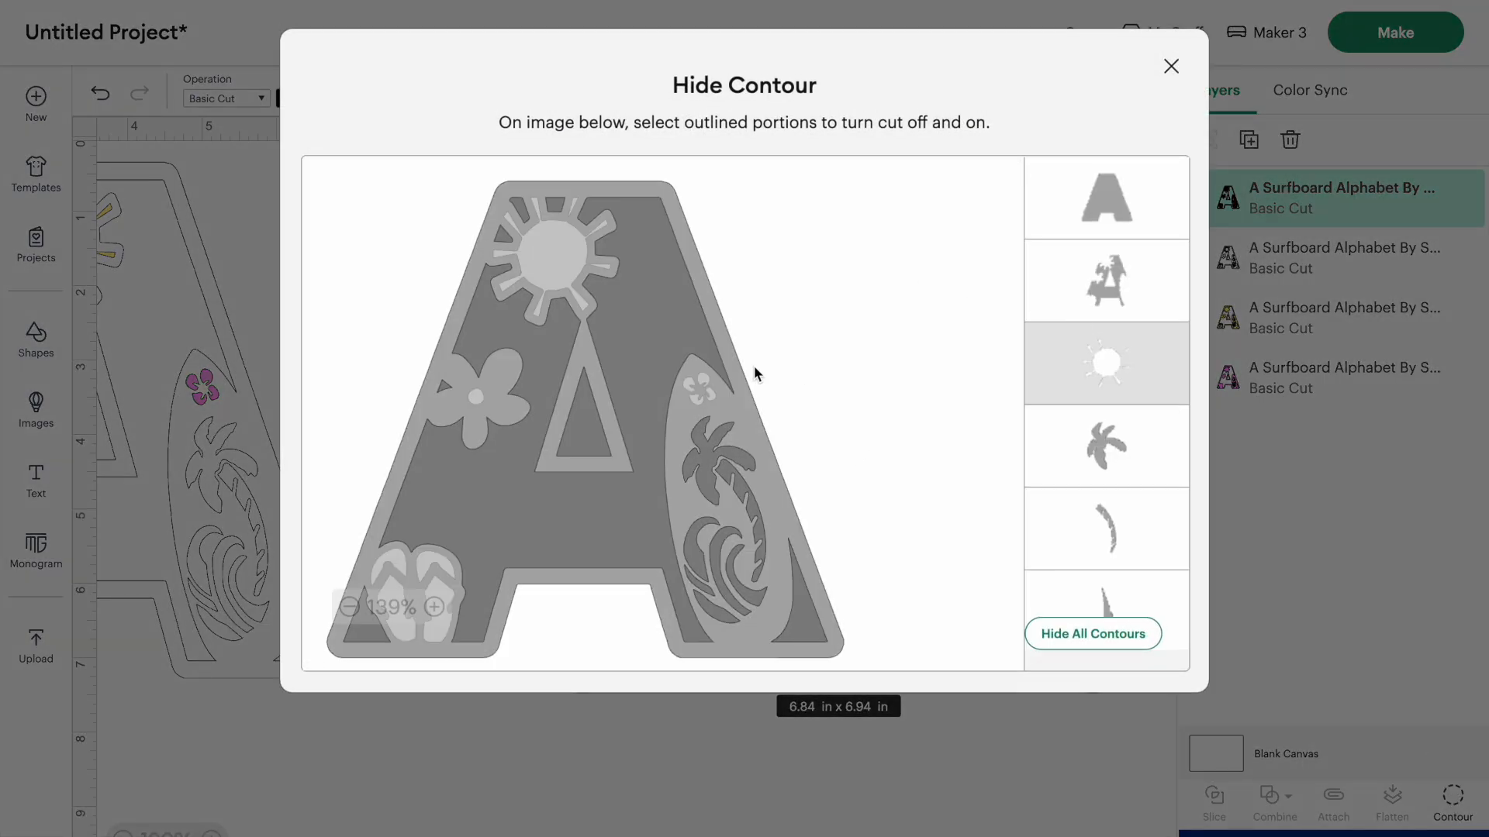
click(708, 456)
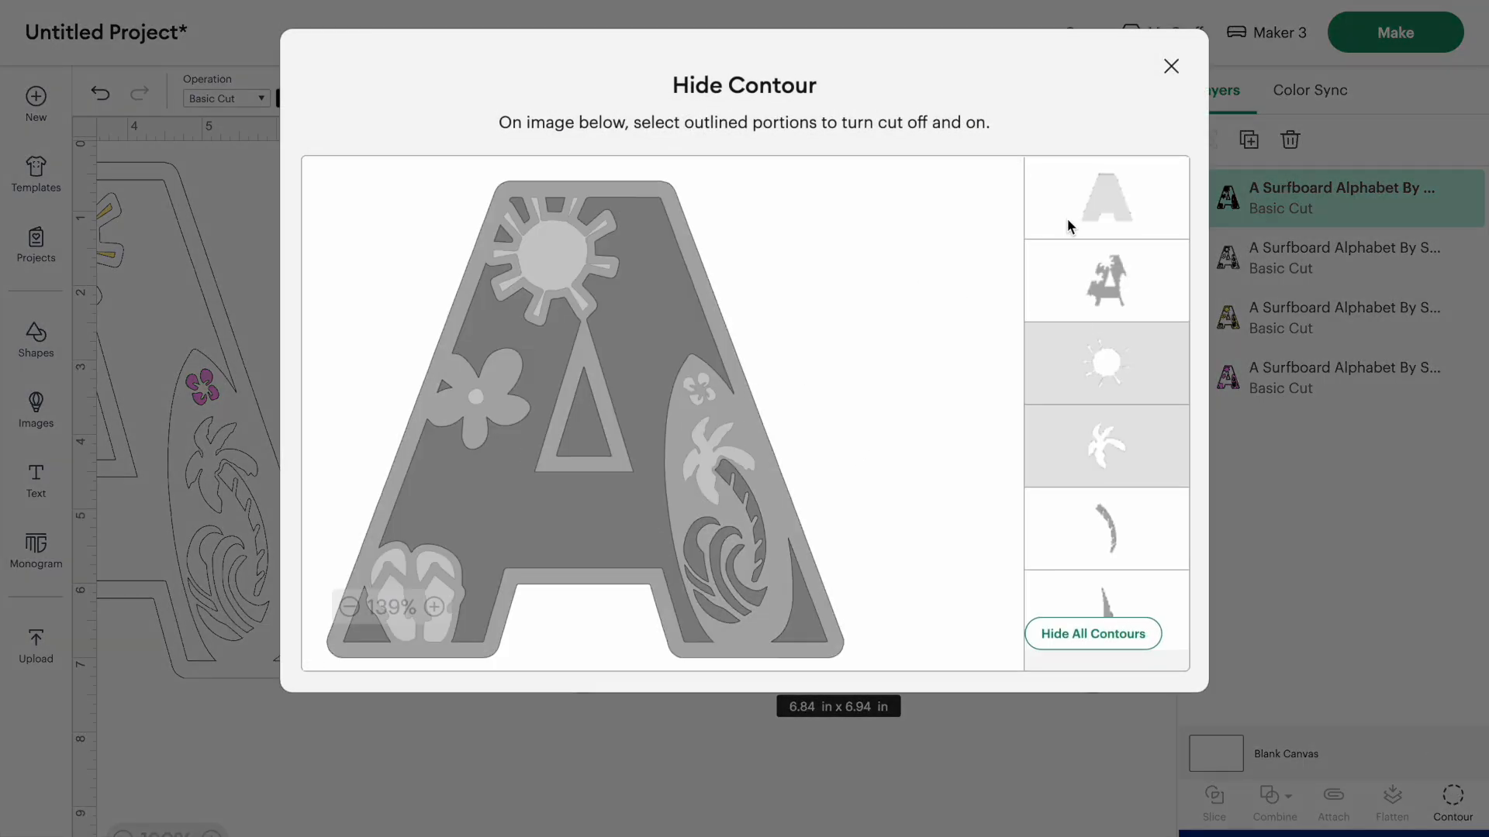
key(Escape)
- Send the black copy covering the layered A to the back and color it green for the palm leaves
right_click(184, 443)
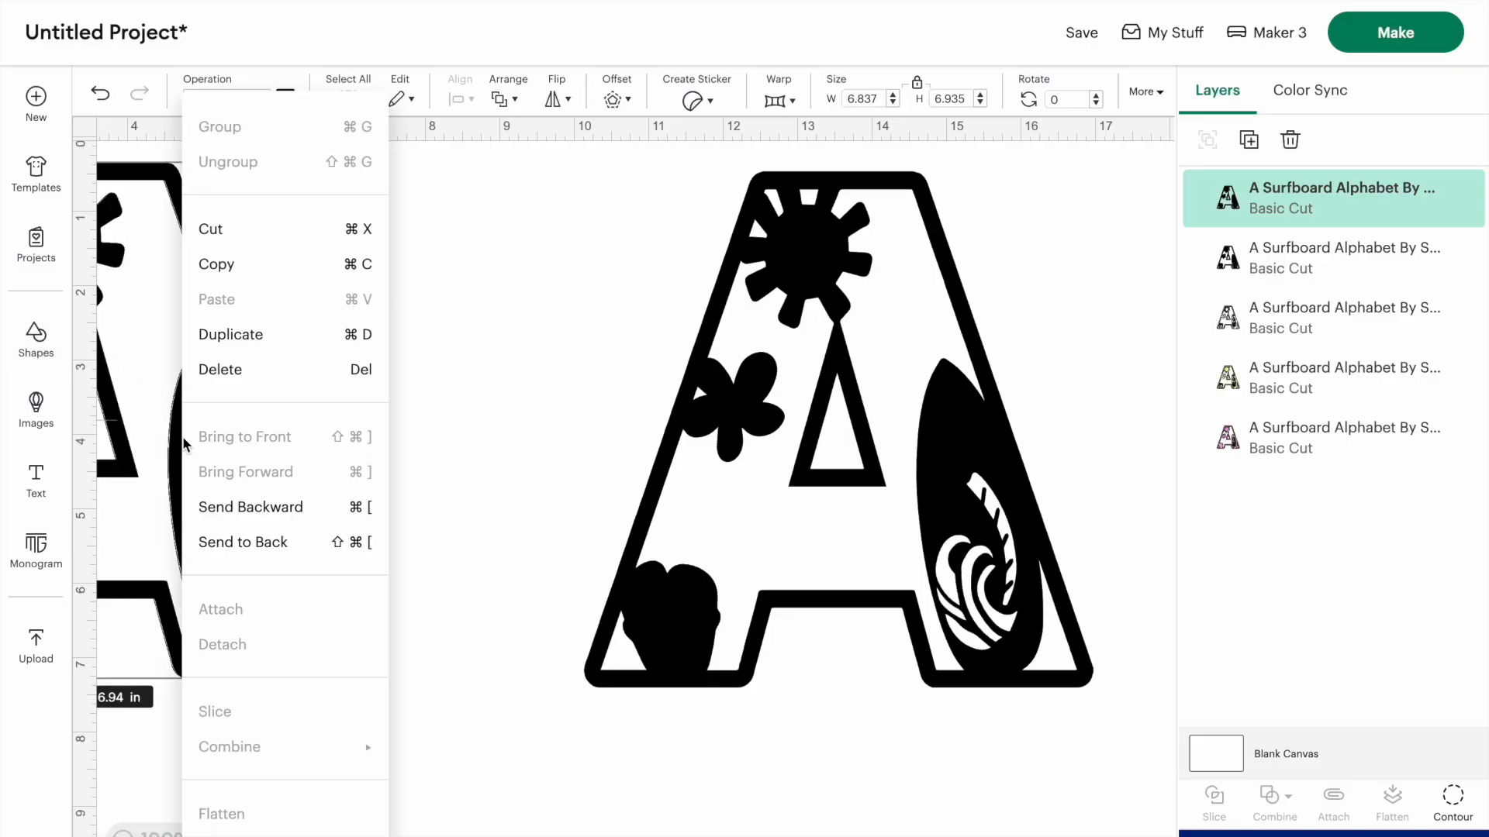
click(220, 542)
scroll(409, 447, left, 3)
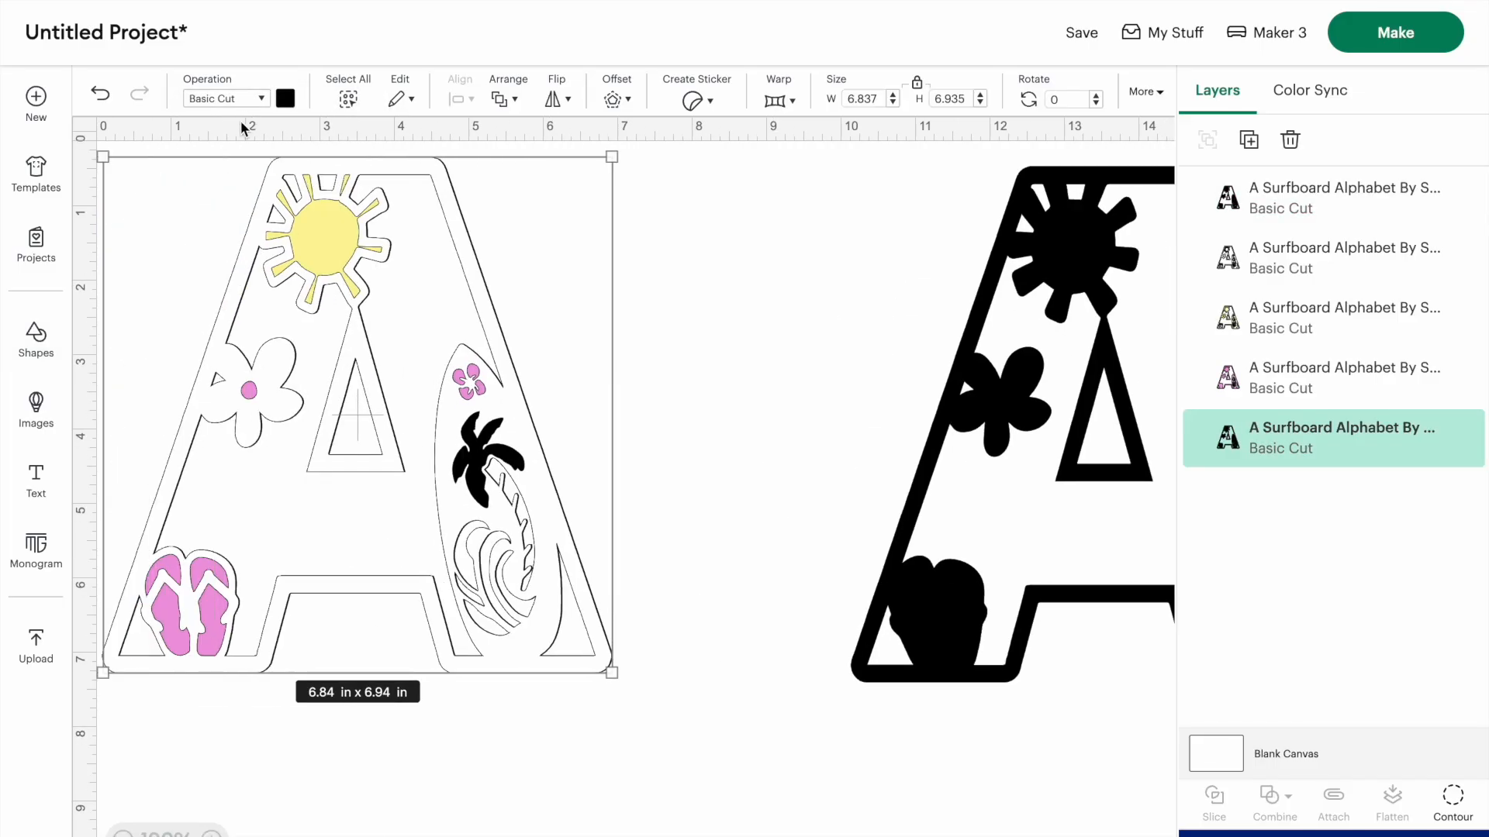
click(284, 98)
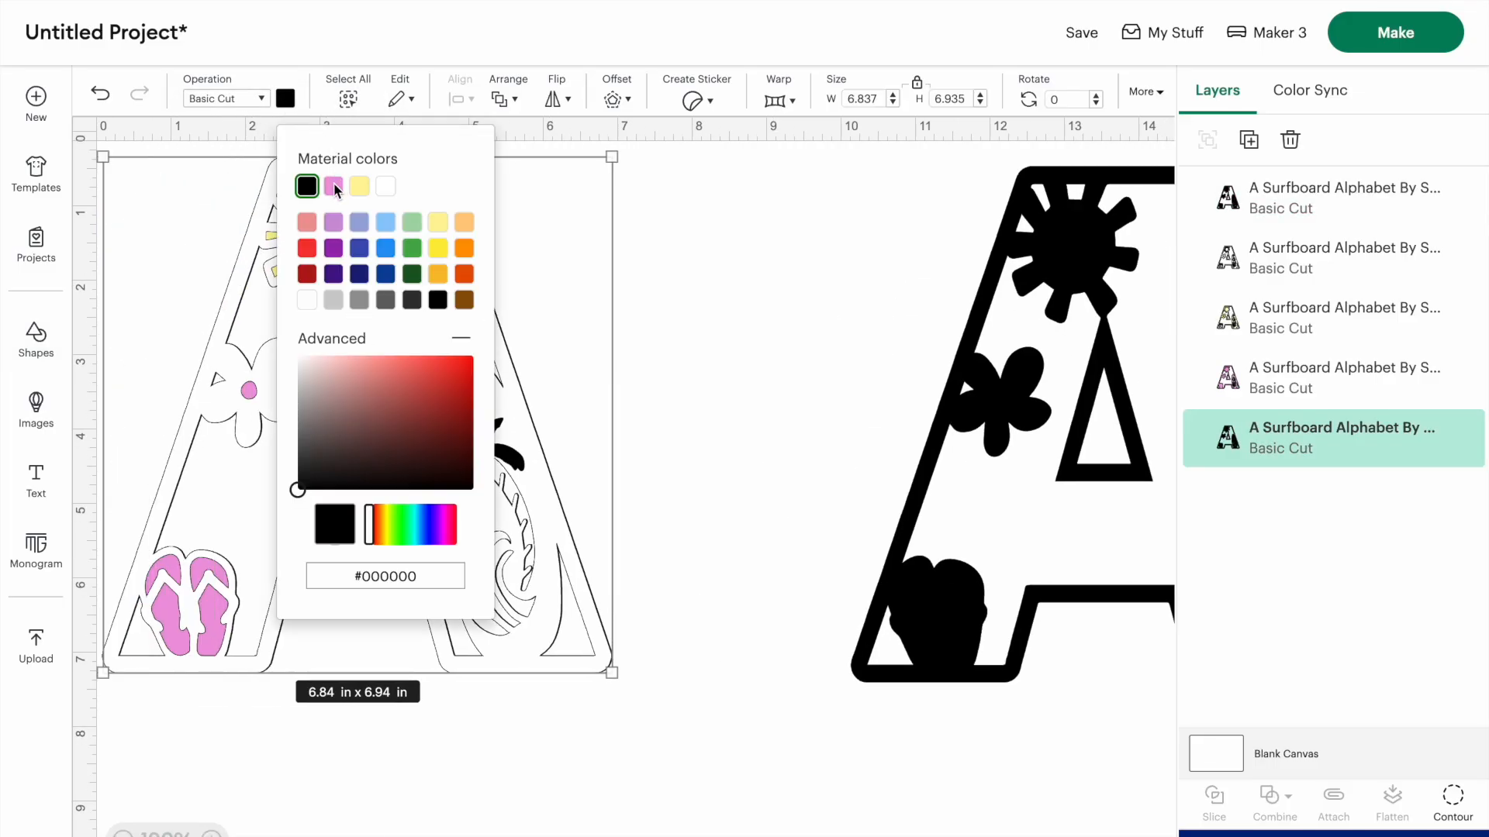
click(412, 223)
click(411, 248)
click(771, 342)
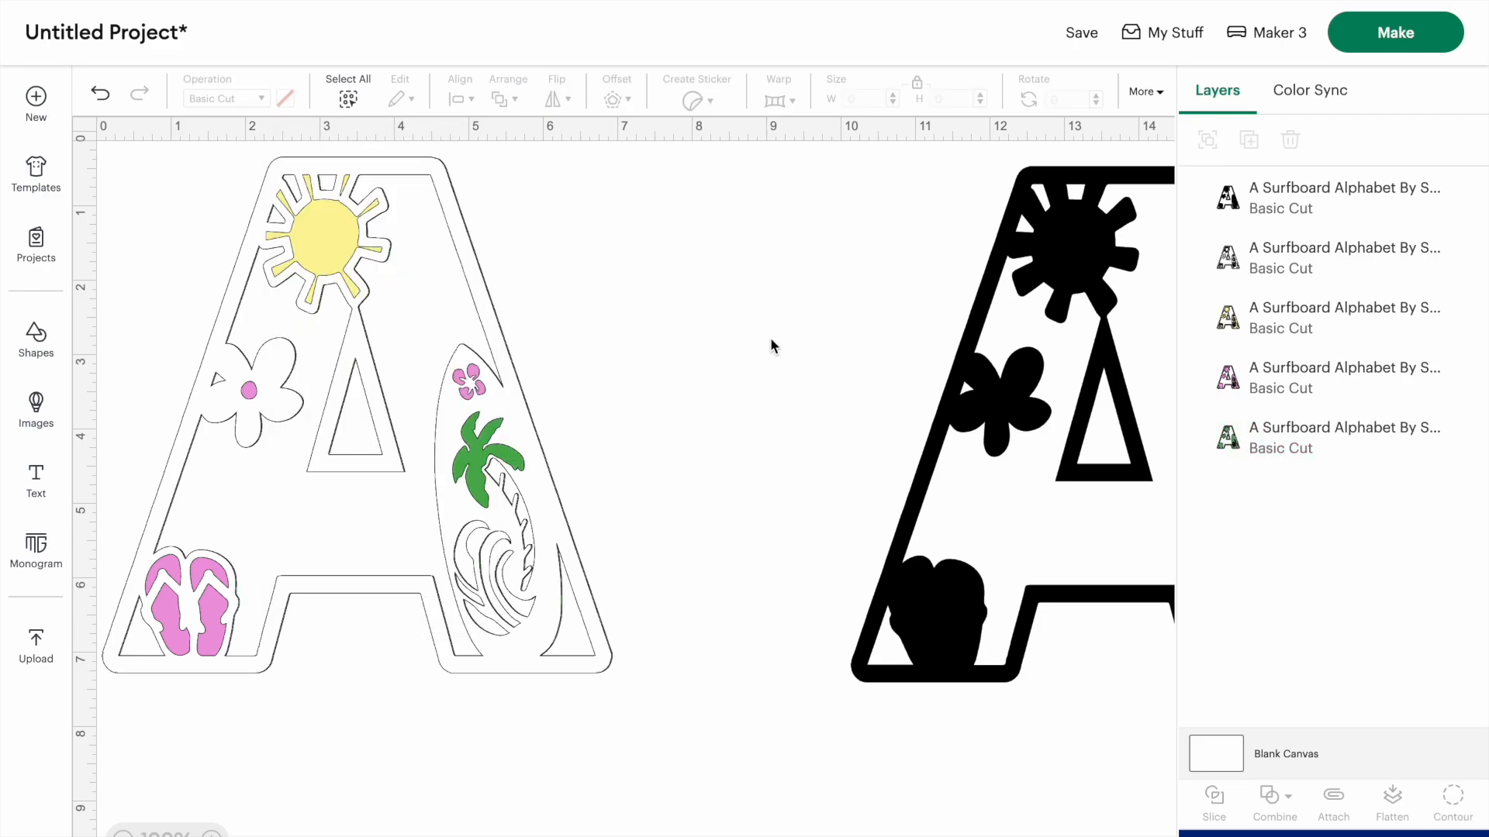
- Hide the palm trunk contour on the separate black A
scroll(772, 345, right, 5)
click(772, 347)
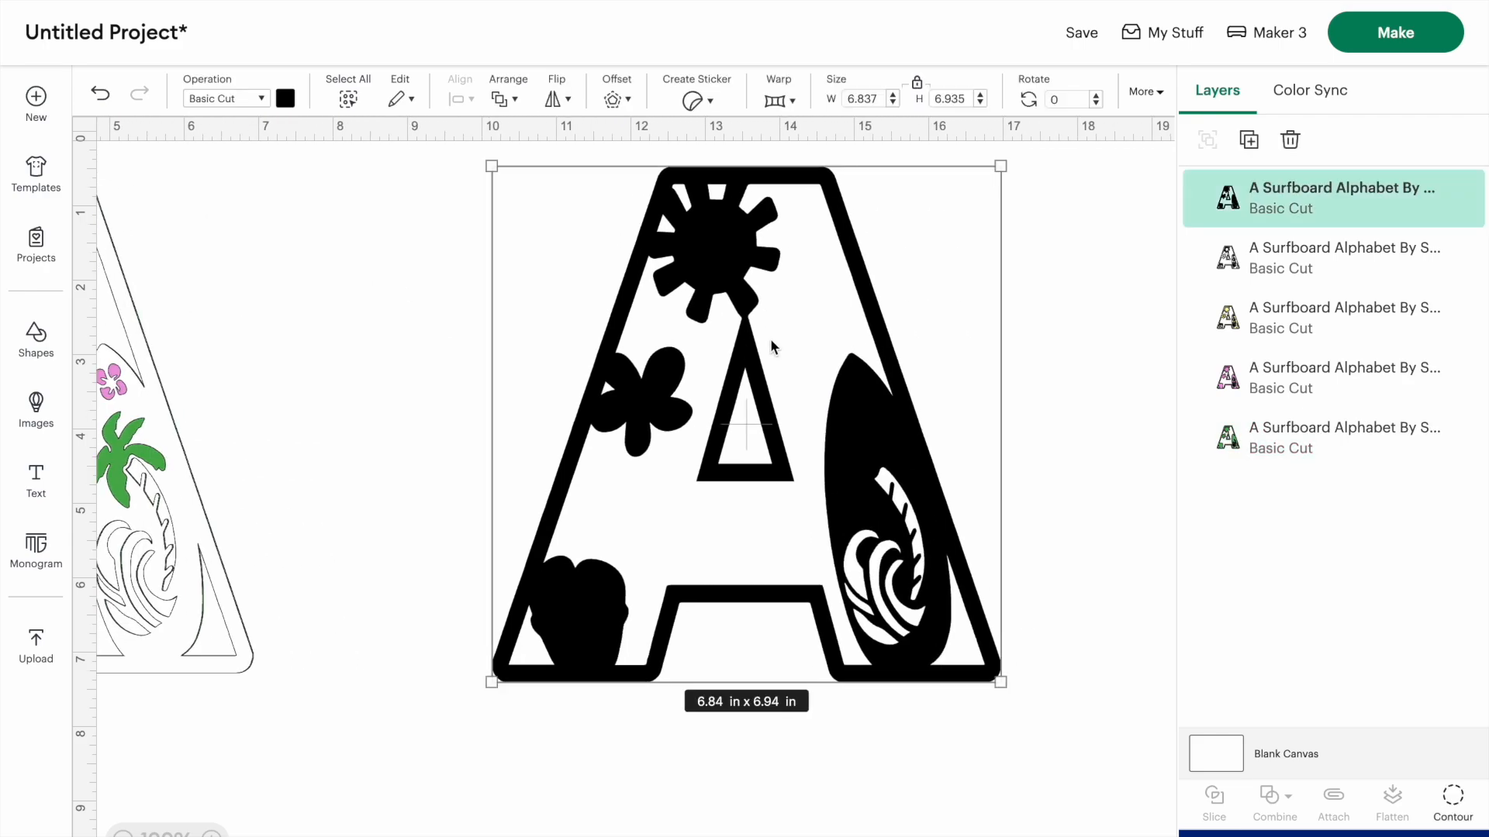
click(1456, 800)
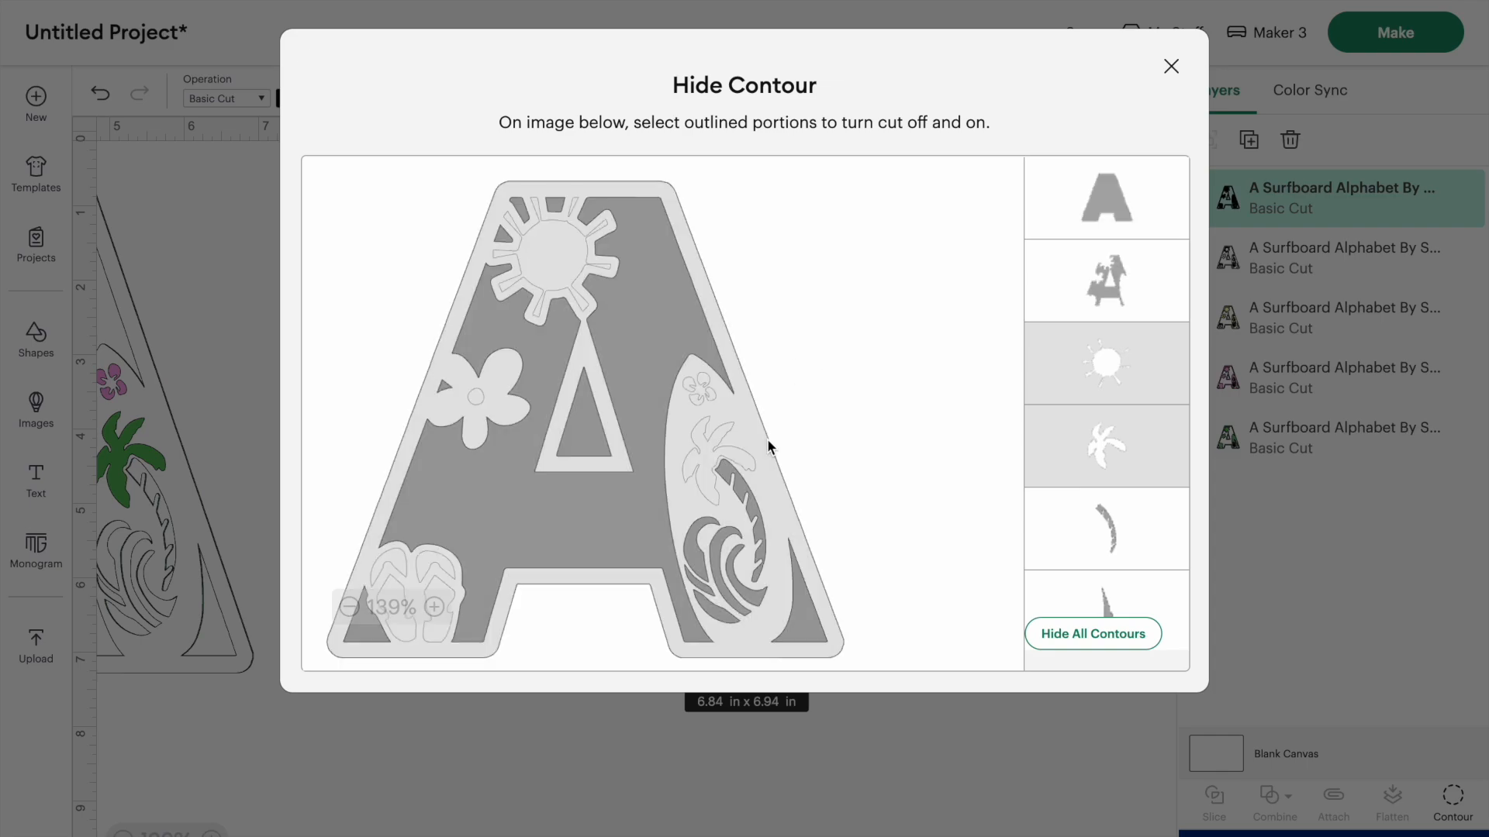
click(734, 483)
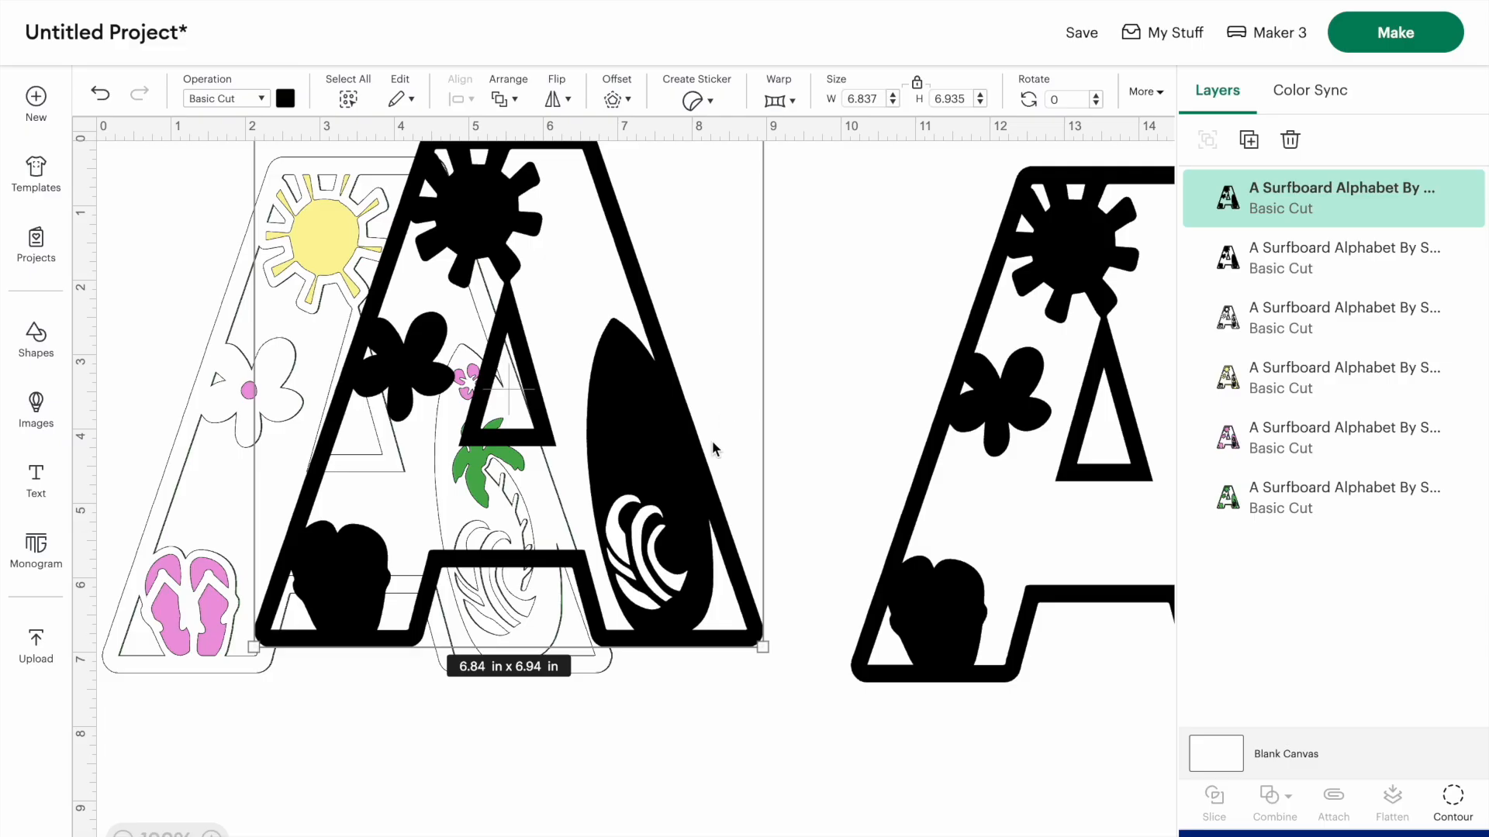
- Place a copy of the black A behind the layered letter and color it brown (#8e5609) for the palm trunk
drag(663, 457, 455, 482)
right_click(455, 483)
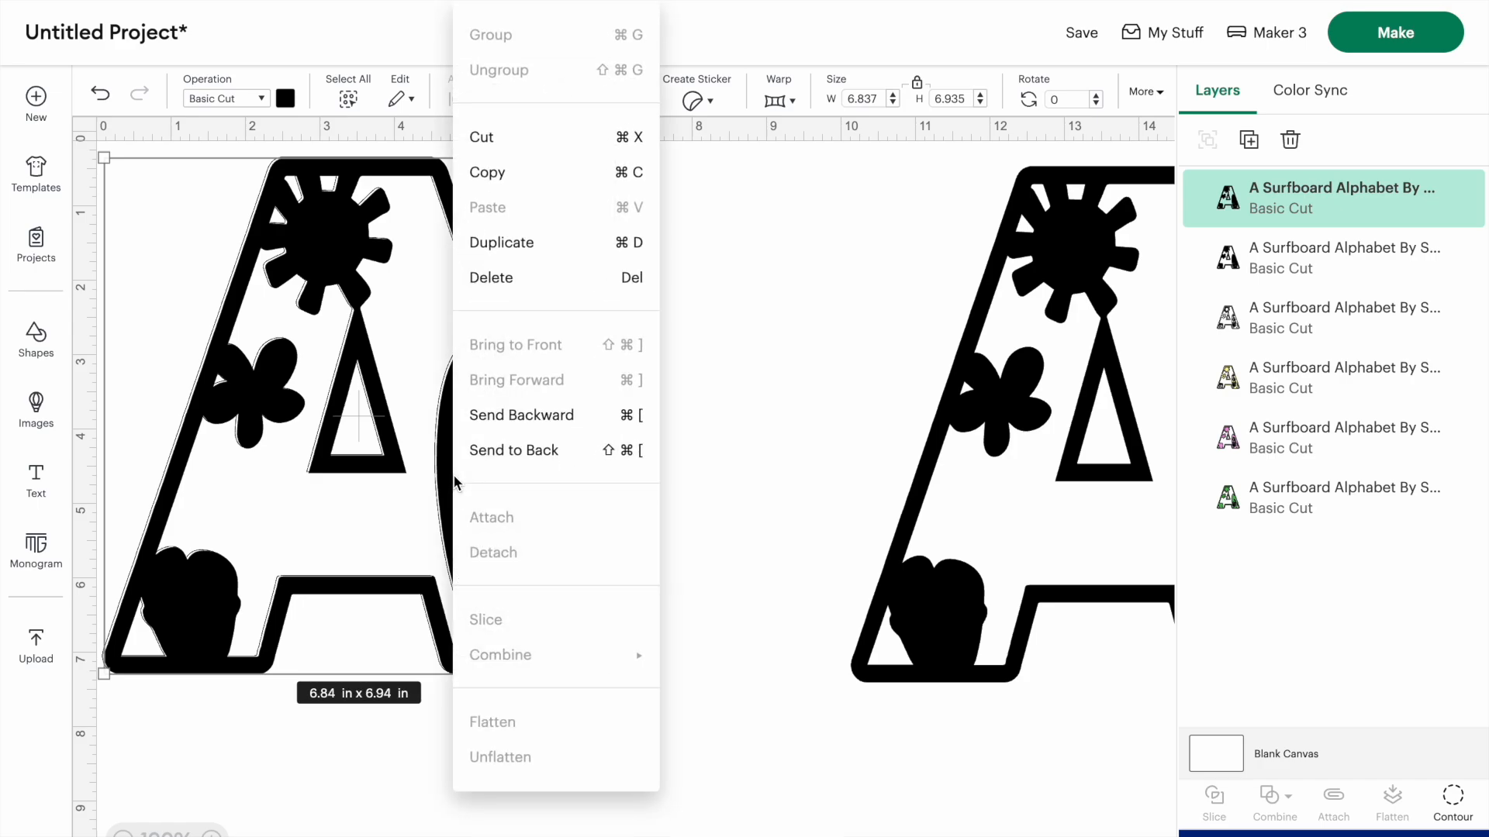
click(533, 456)
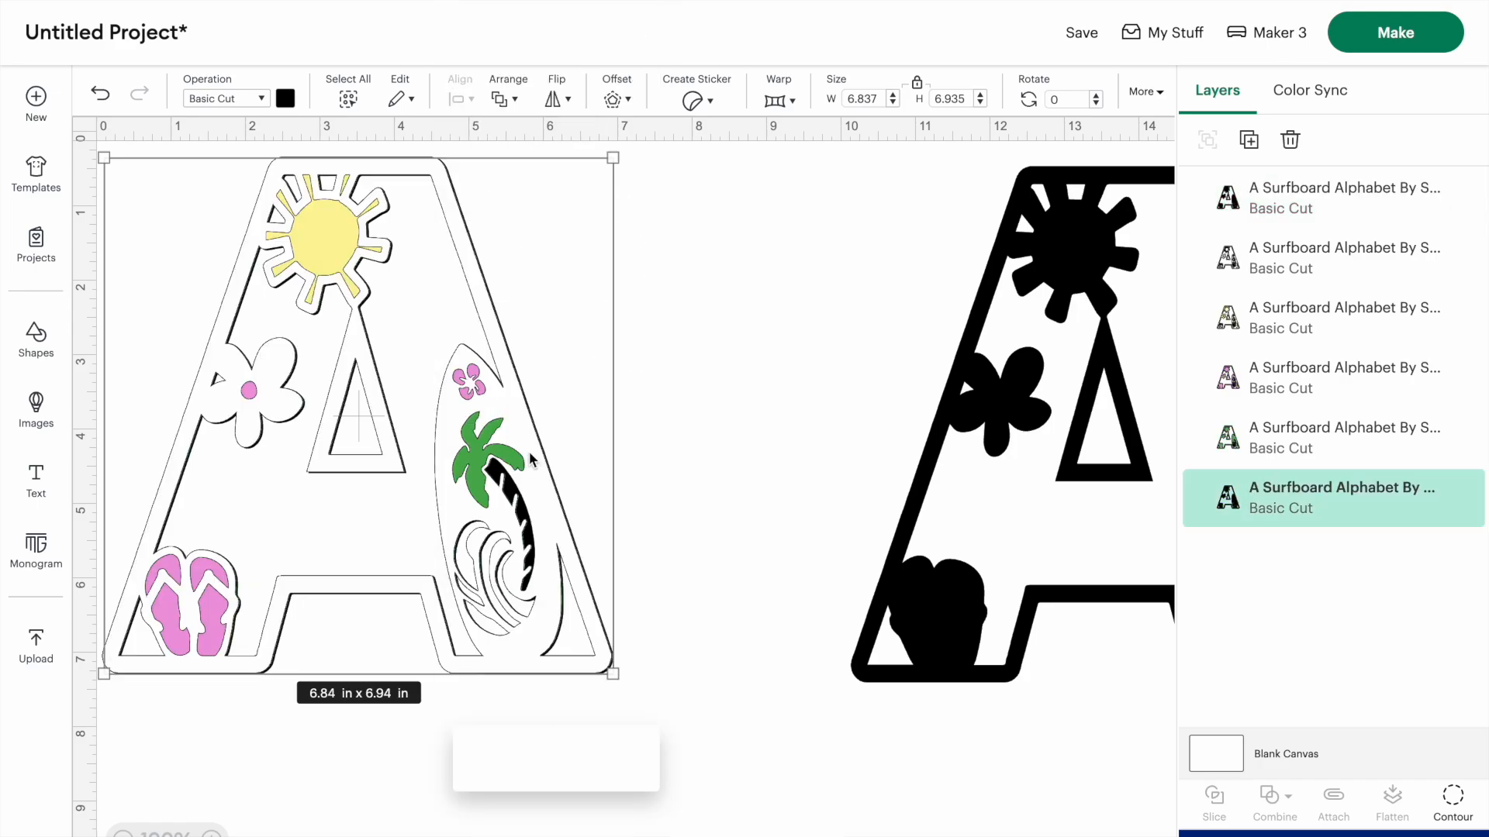
click(286, 99)
click(464, 301)
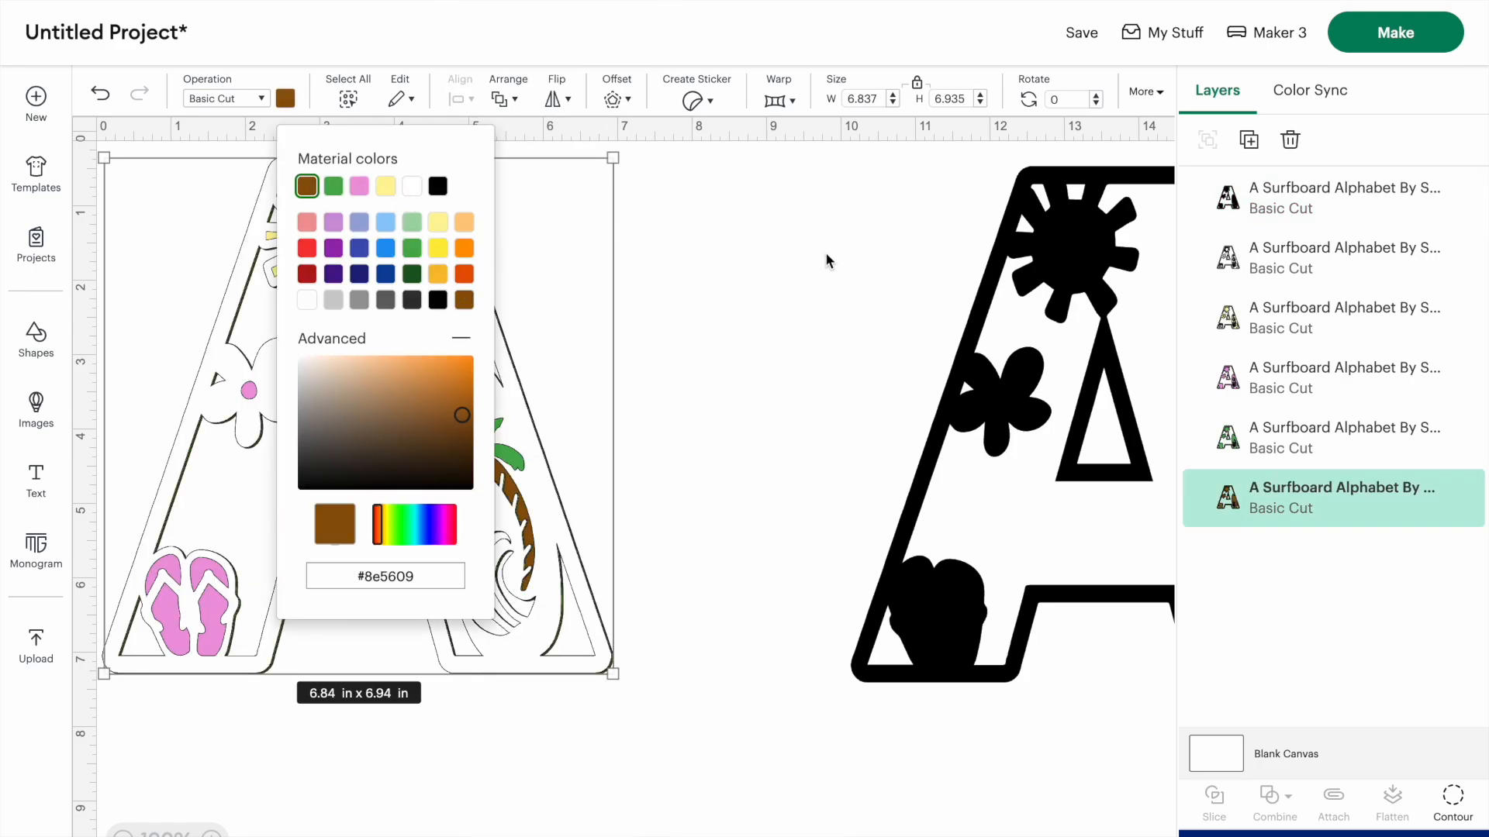
click(828, 264)
- Hide all contours of the black A, keeping only the letter's inner triangle opening as a cut
scroll(748, 291, right, 3)
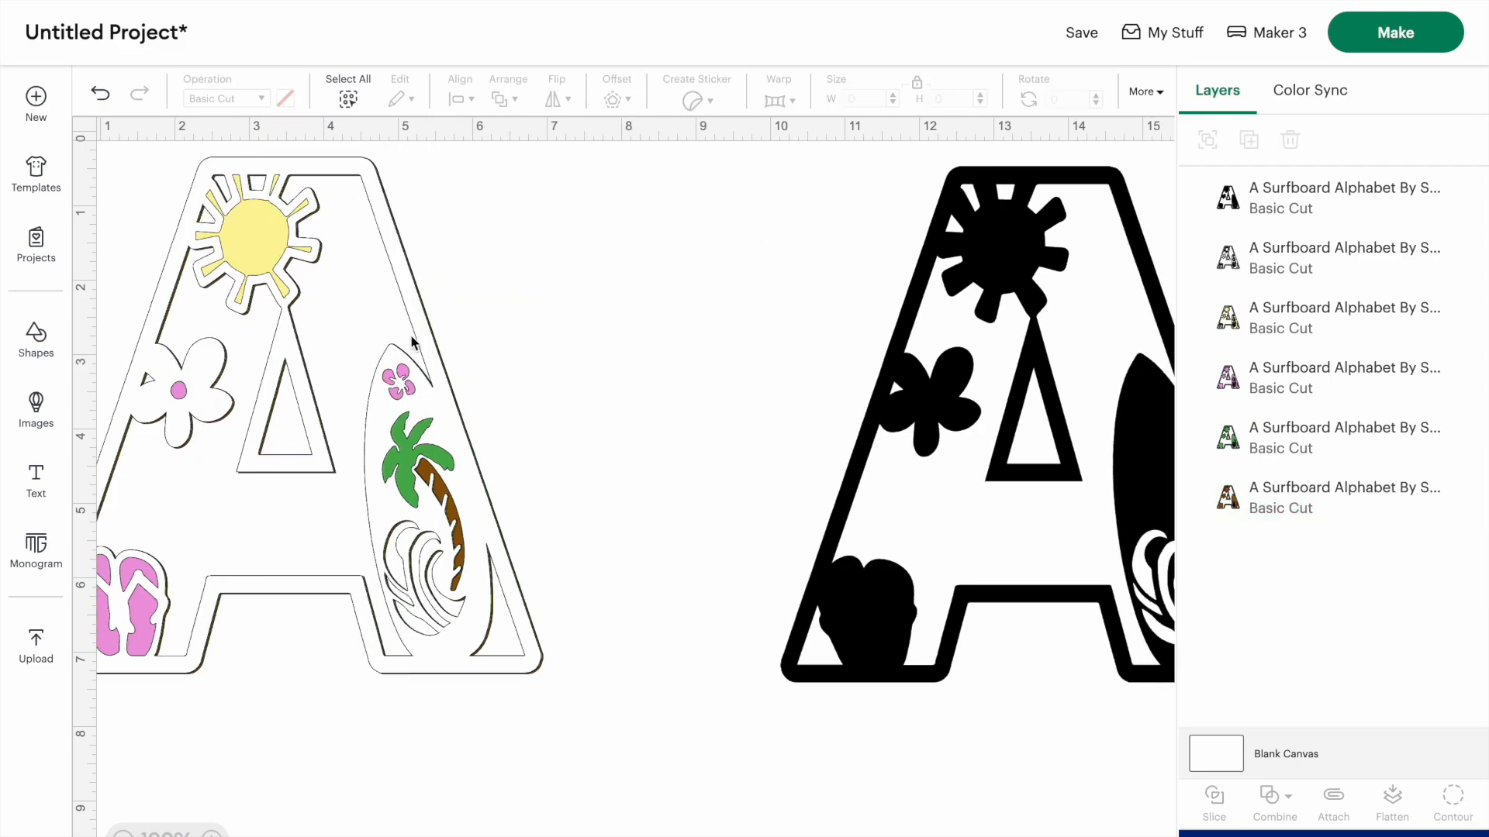
click(419, 364)
click(1453, 799)
click(1082, 629)
click(595, 431)
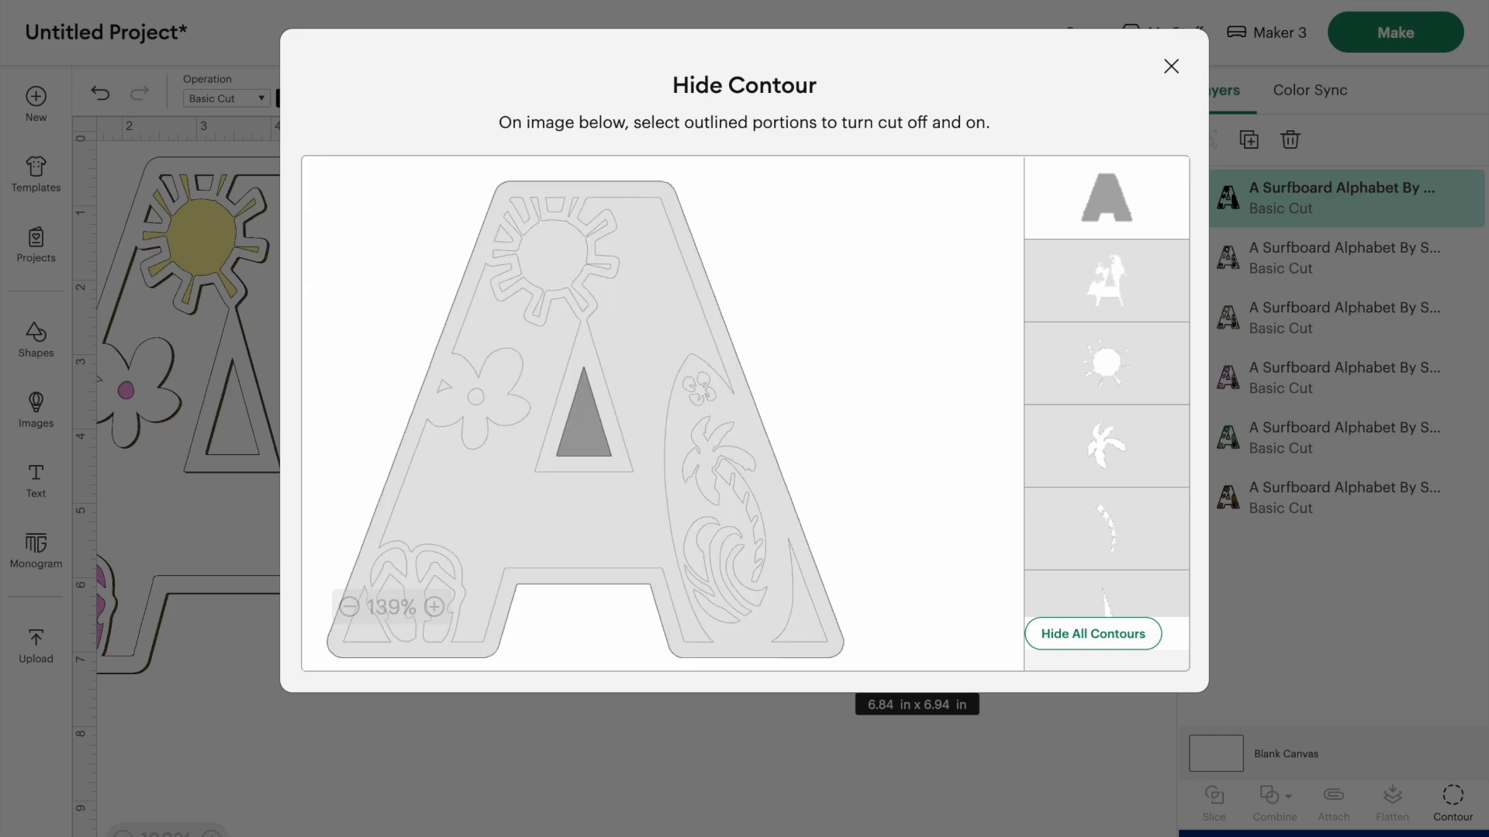
click(1171, 66)
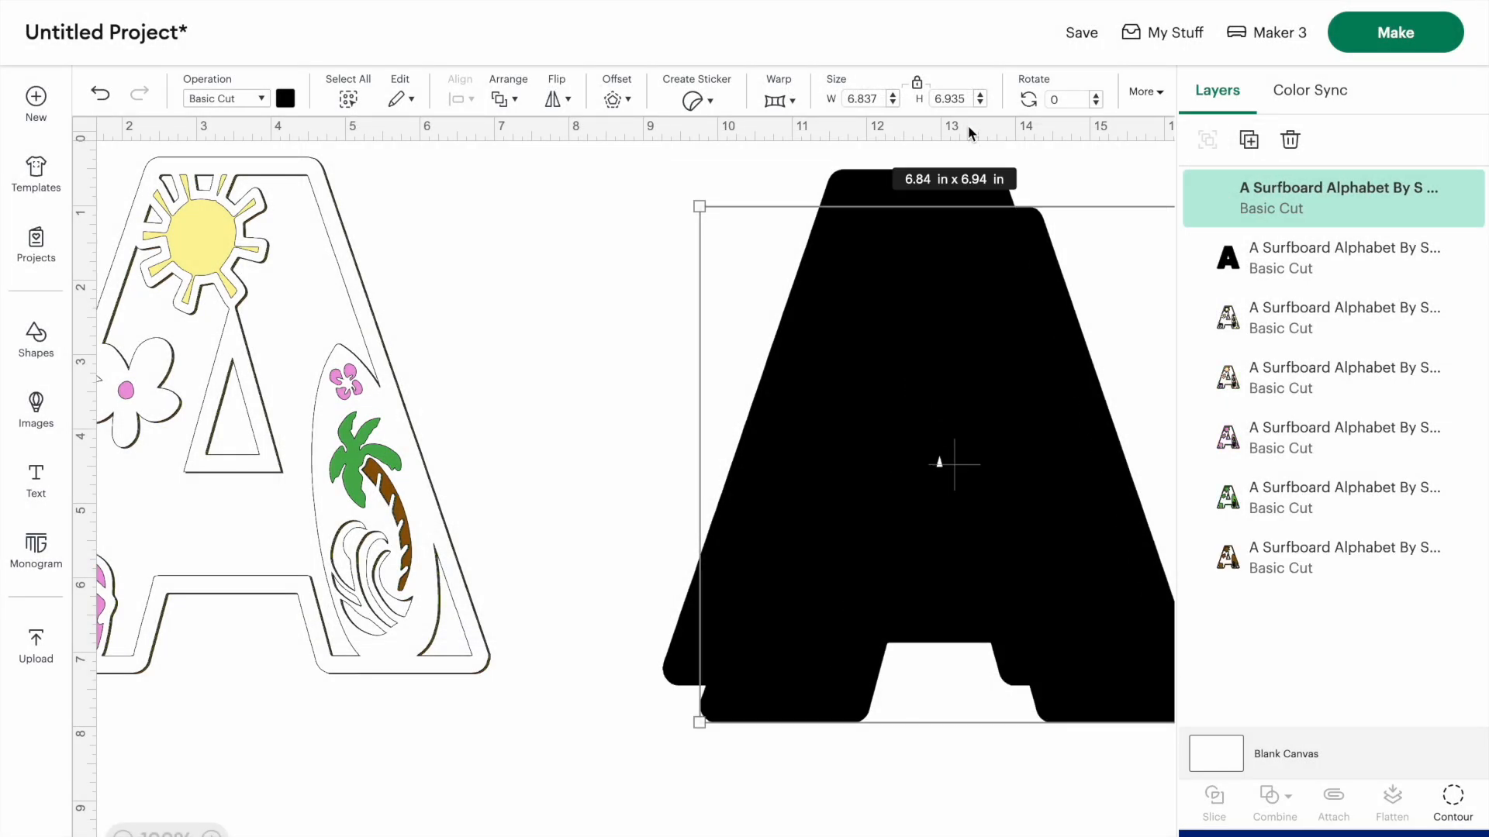
- Place a copy of the solid black A behind the layered letter and color it light blue for the background
drag(867, 386, 150, 336)
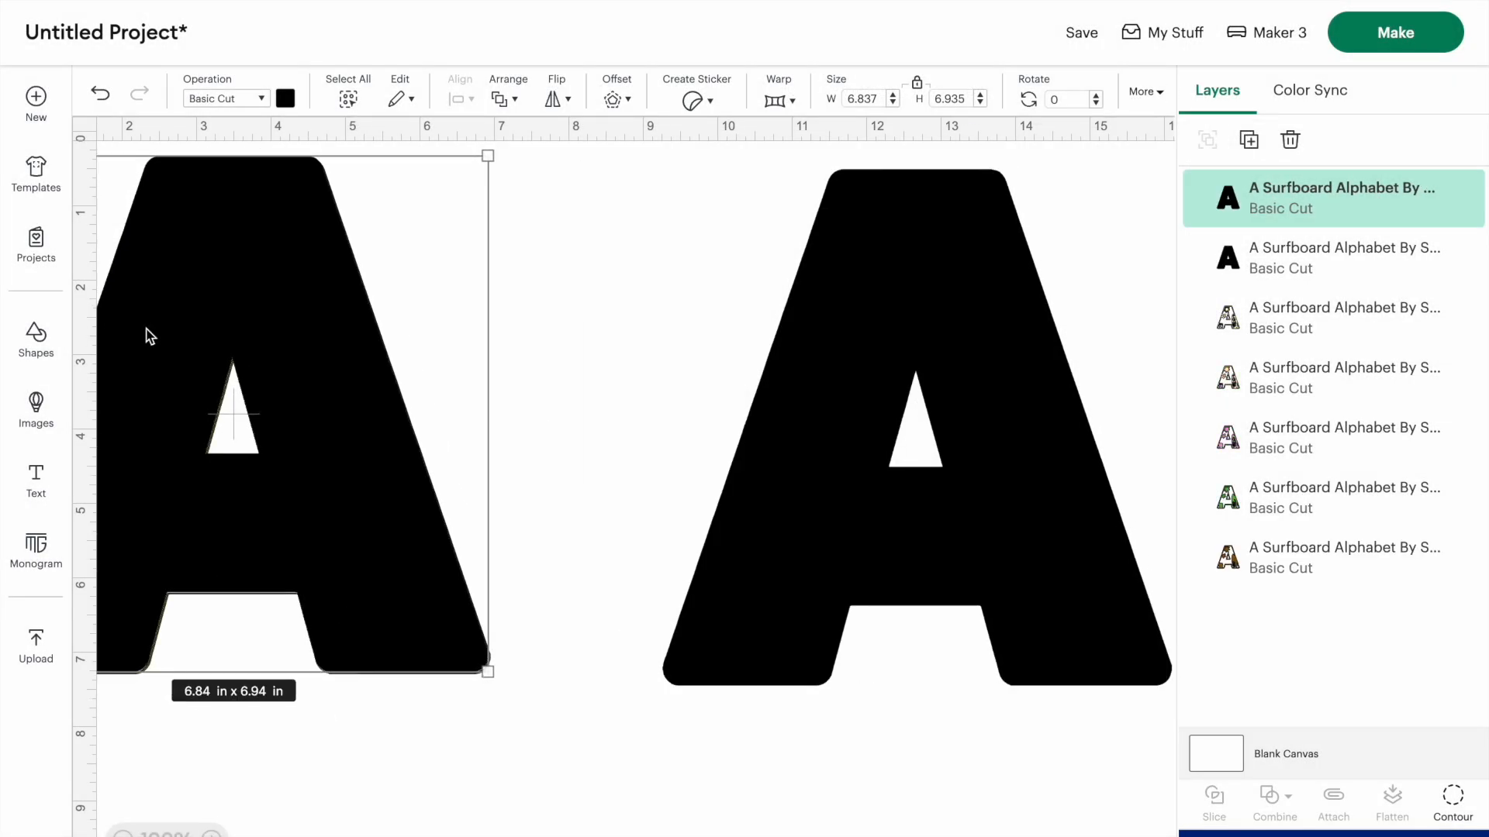
right_click(242, 252)
click(293, 541)
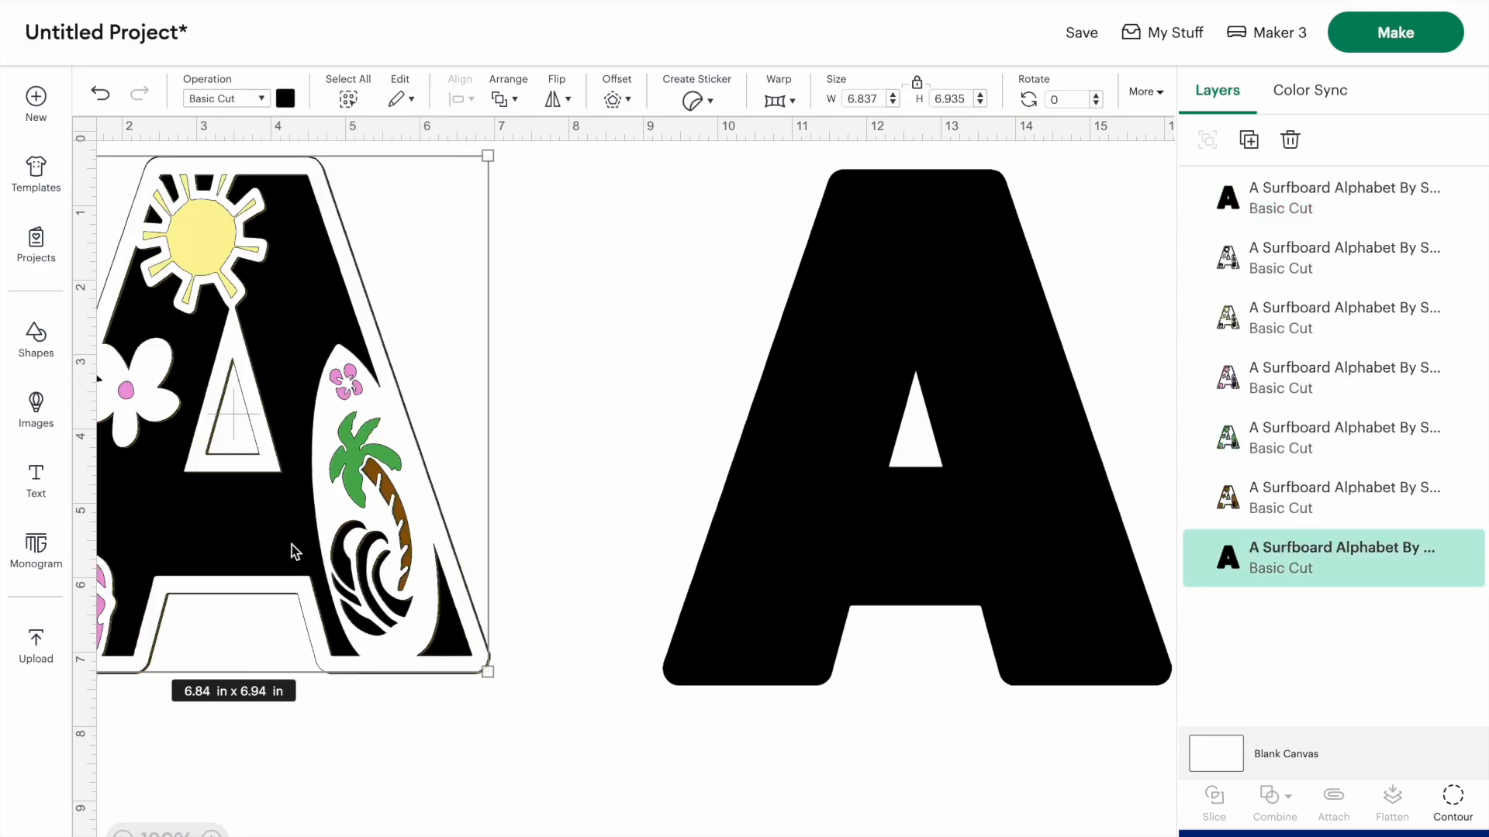
click(286, 99)
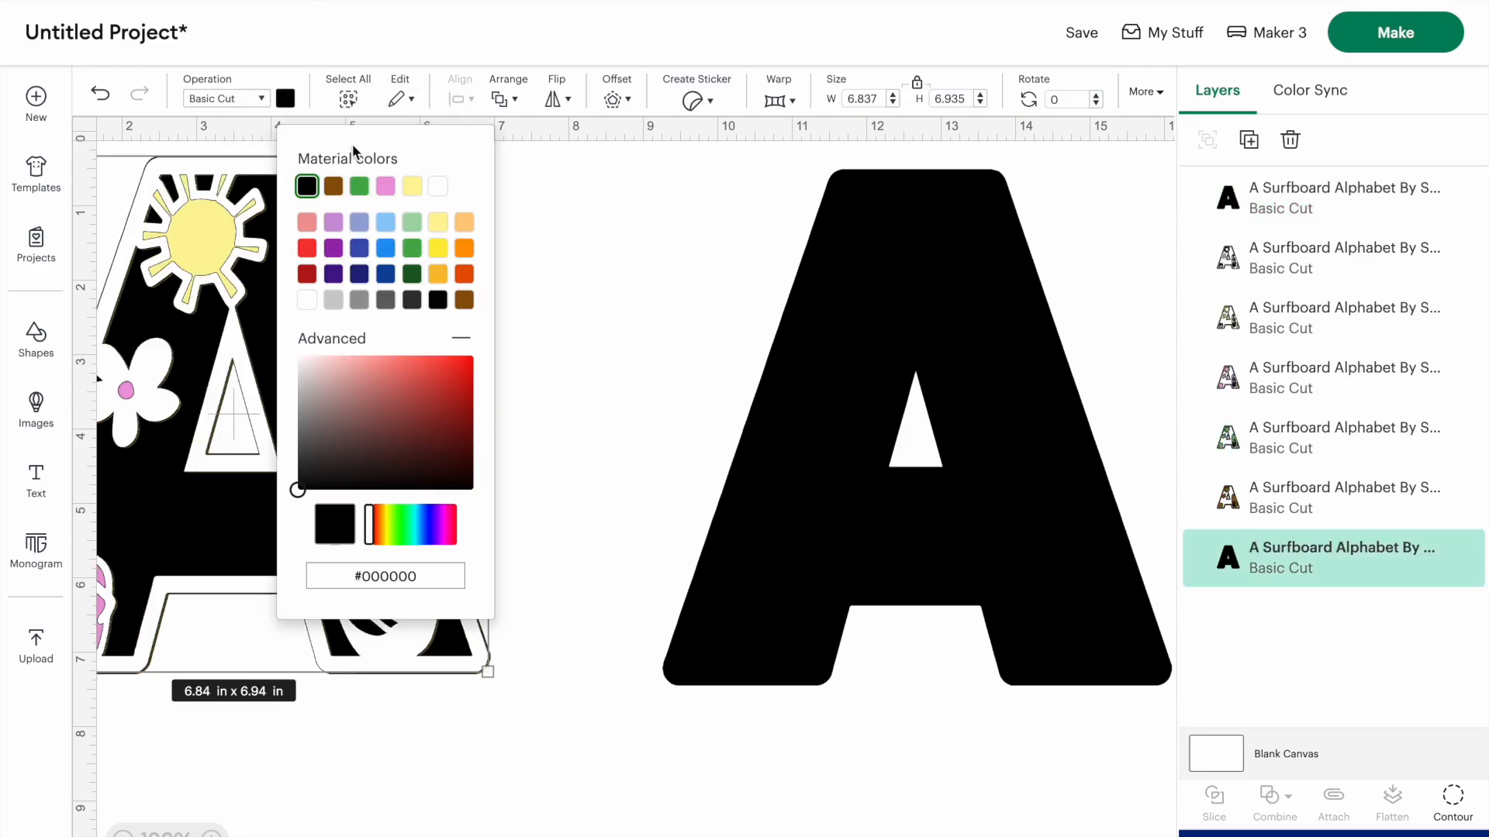
click(380, 228)
click(639, 209)
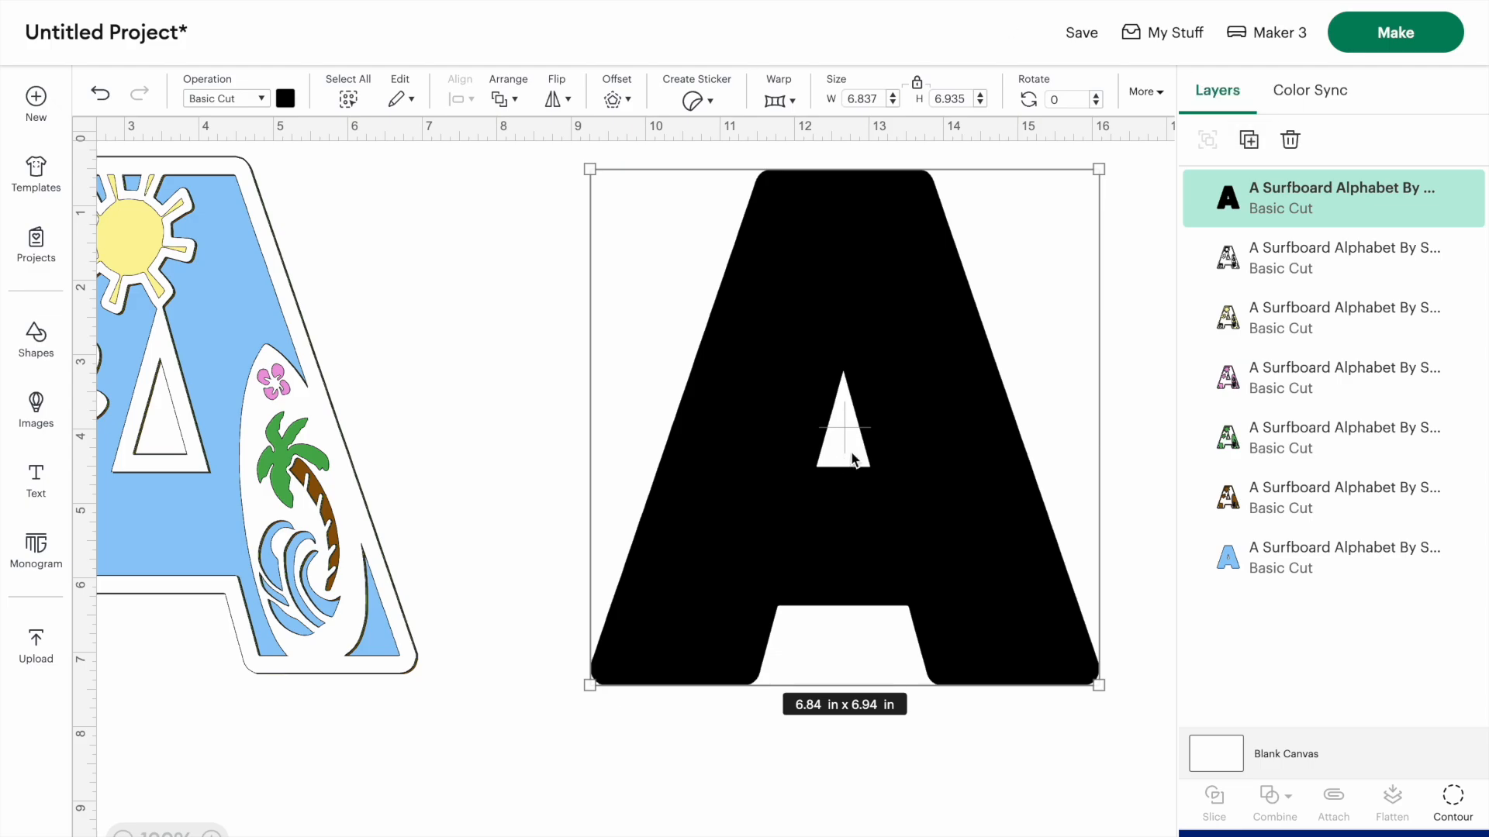
- Move the remaining black A next to the layered letter, then insert a circle shape and move it to empty canvas
drag(852, 459, 614, 423)
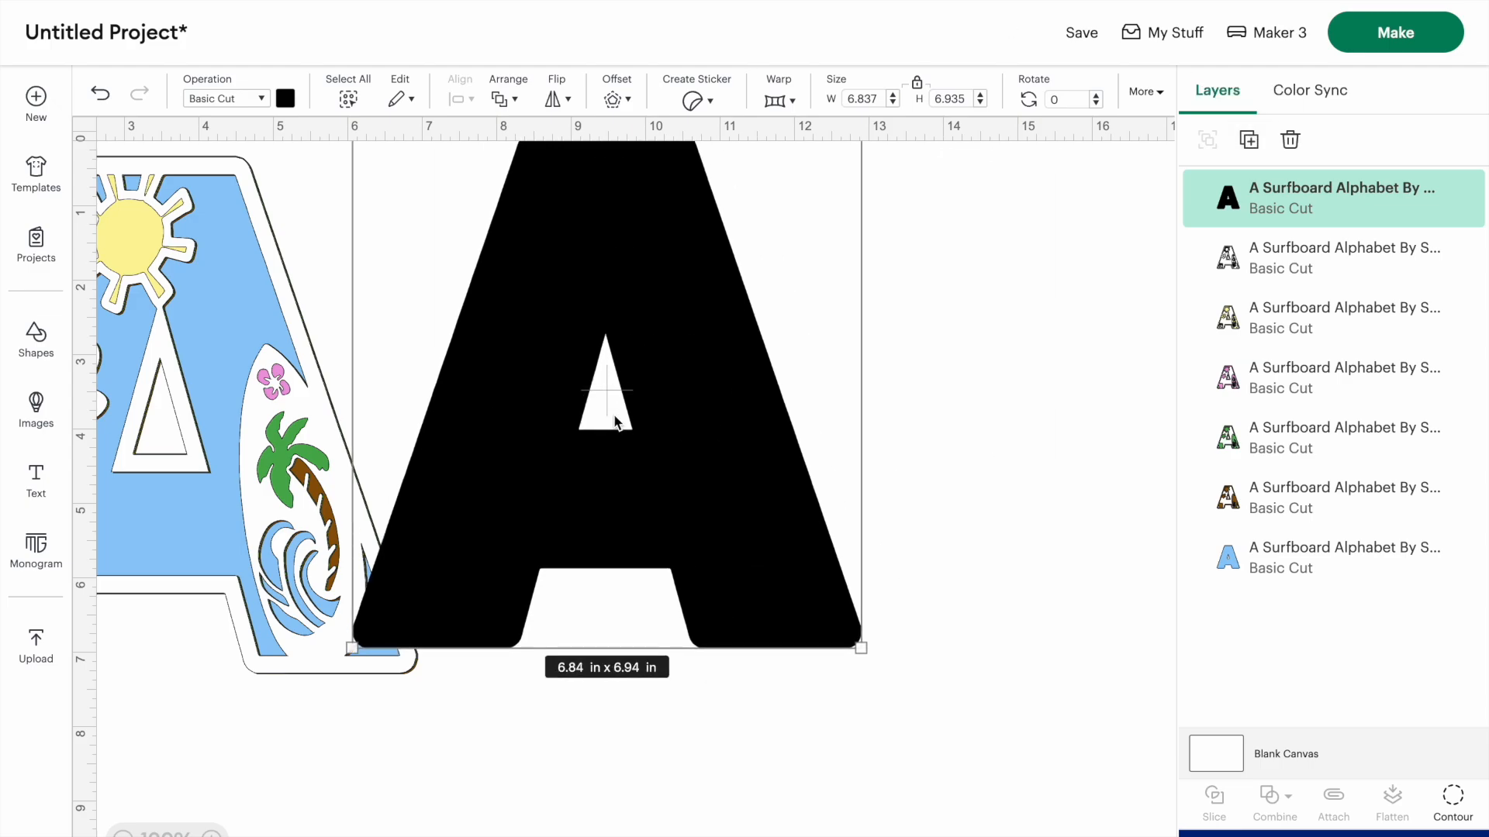
click(34, 341)
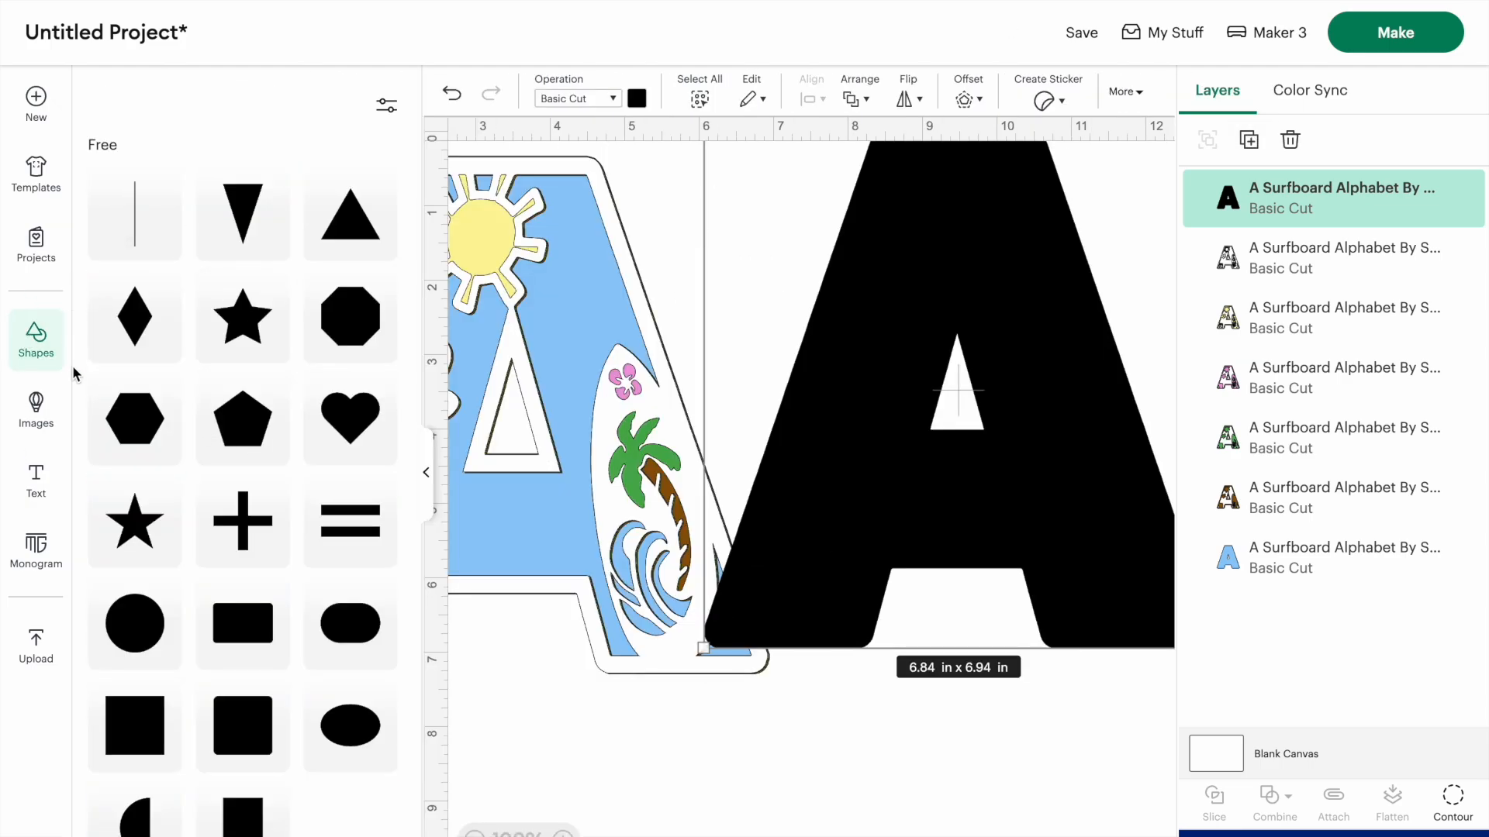
click(135, 624)
click(426, 470)
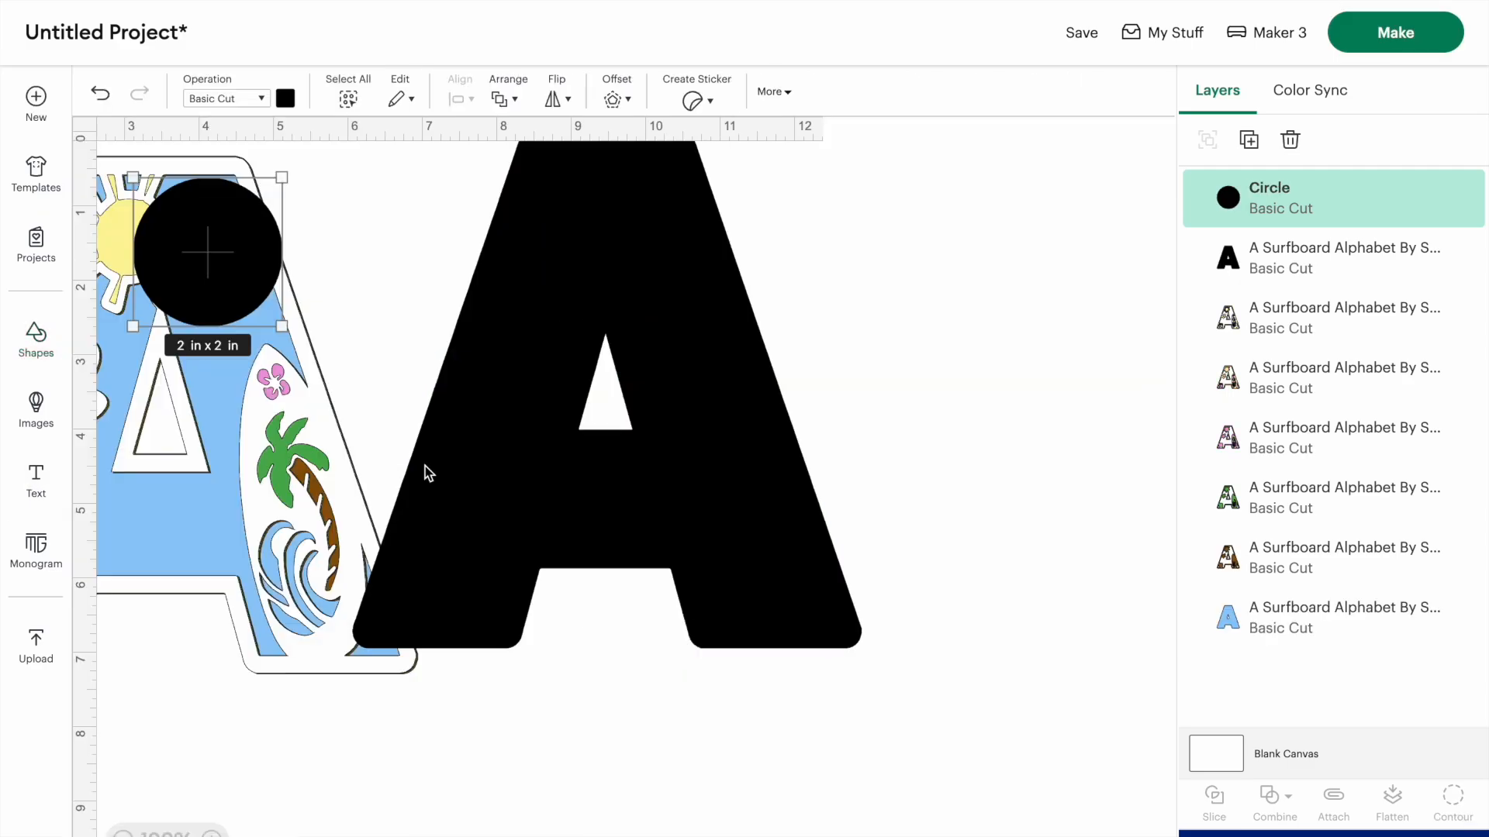
drag(199, 252, 1063, 321)
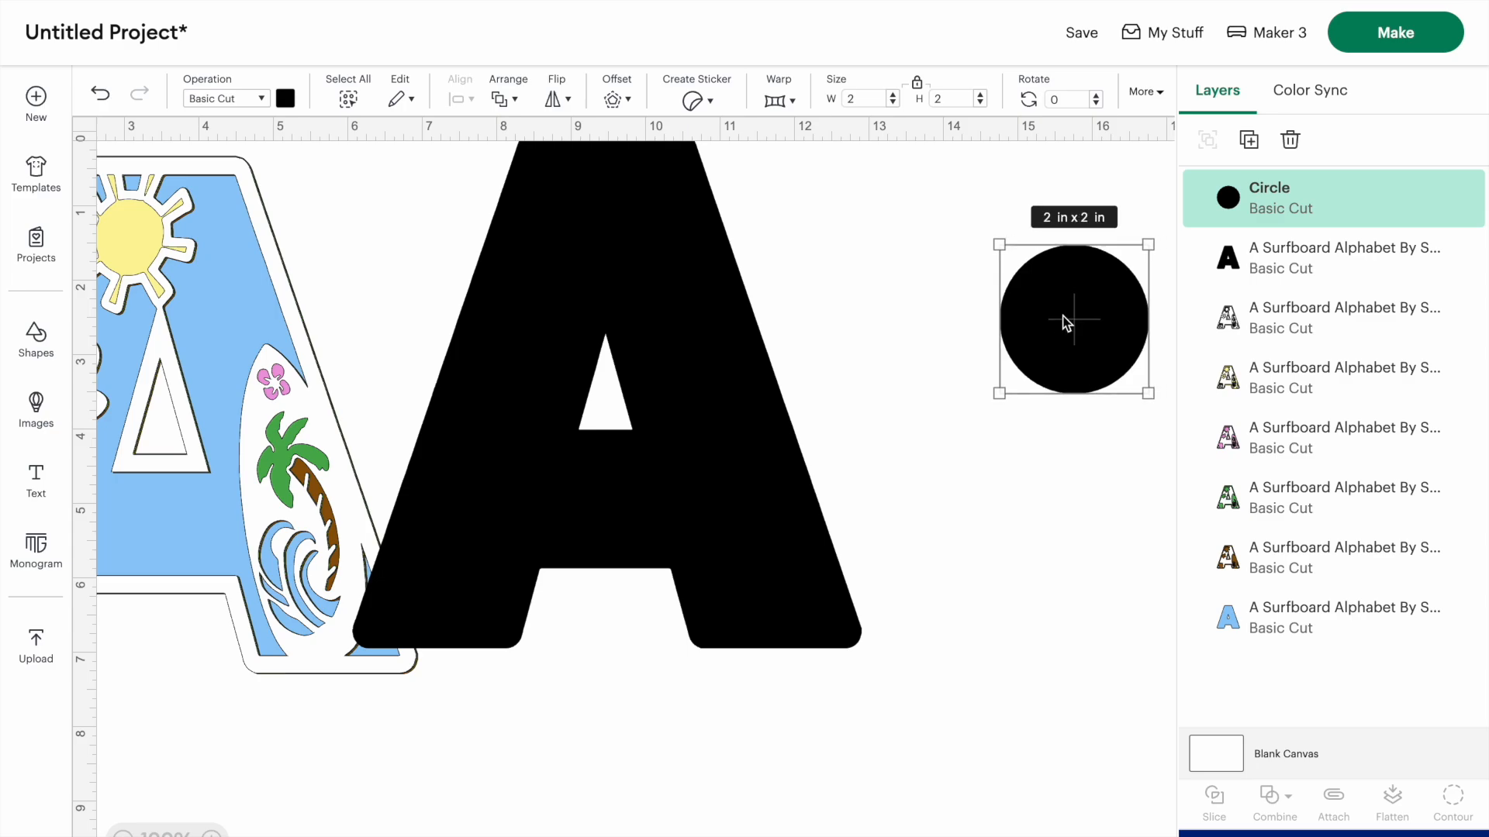
- Color the black circle a muted teal blue and enlarge it to about 4.47 in, clear of the letter
scroll(1063, 315, right, 3)
drag(638, 297, 912, 302)
drag(980, 391, 1062, 515)
click(286, 98)
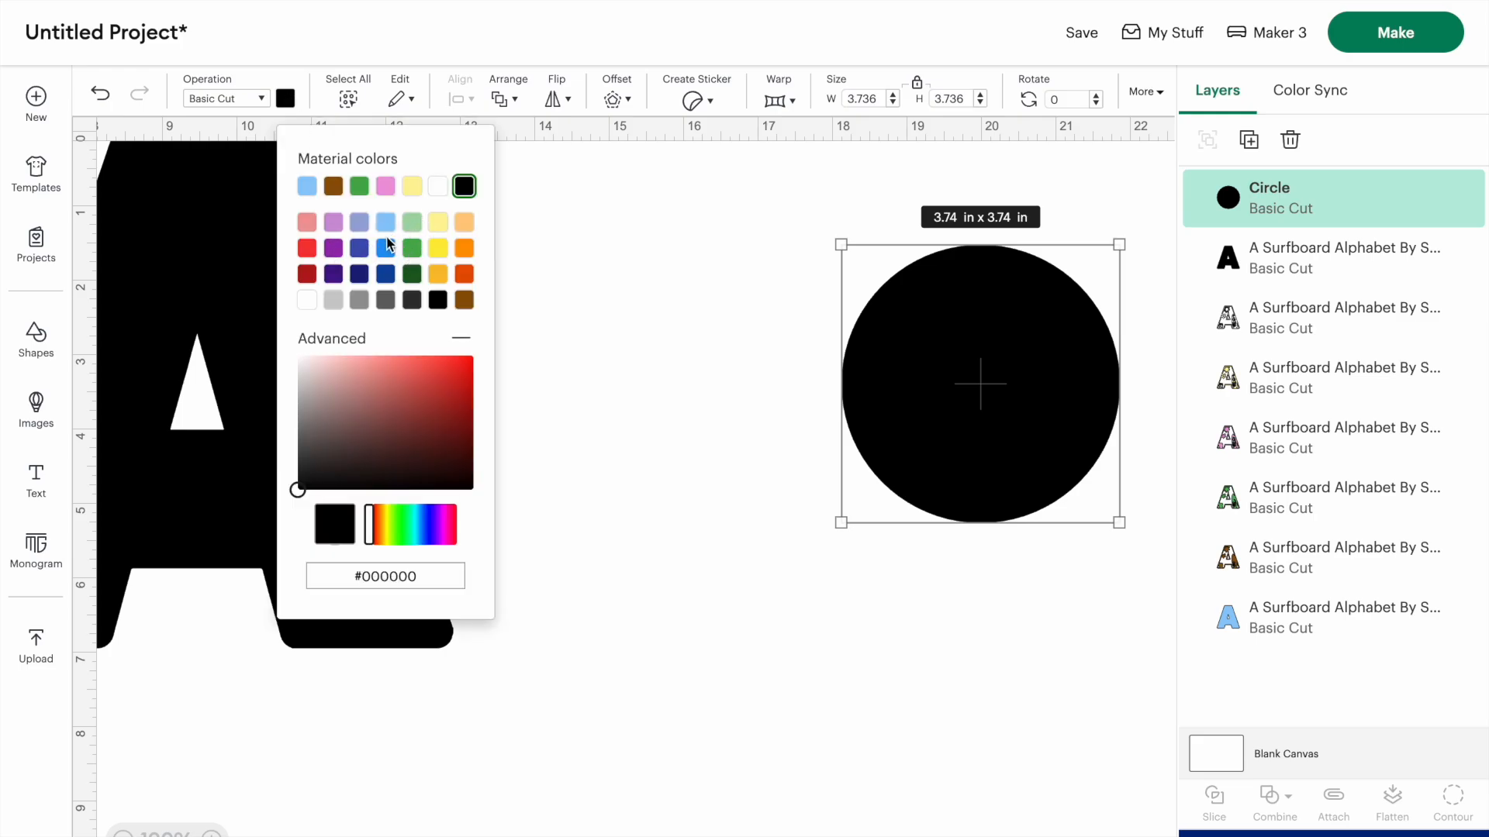
drag(430, 538, 410, 528)
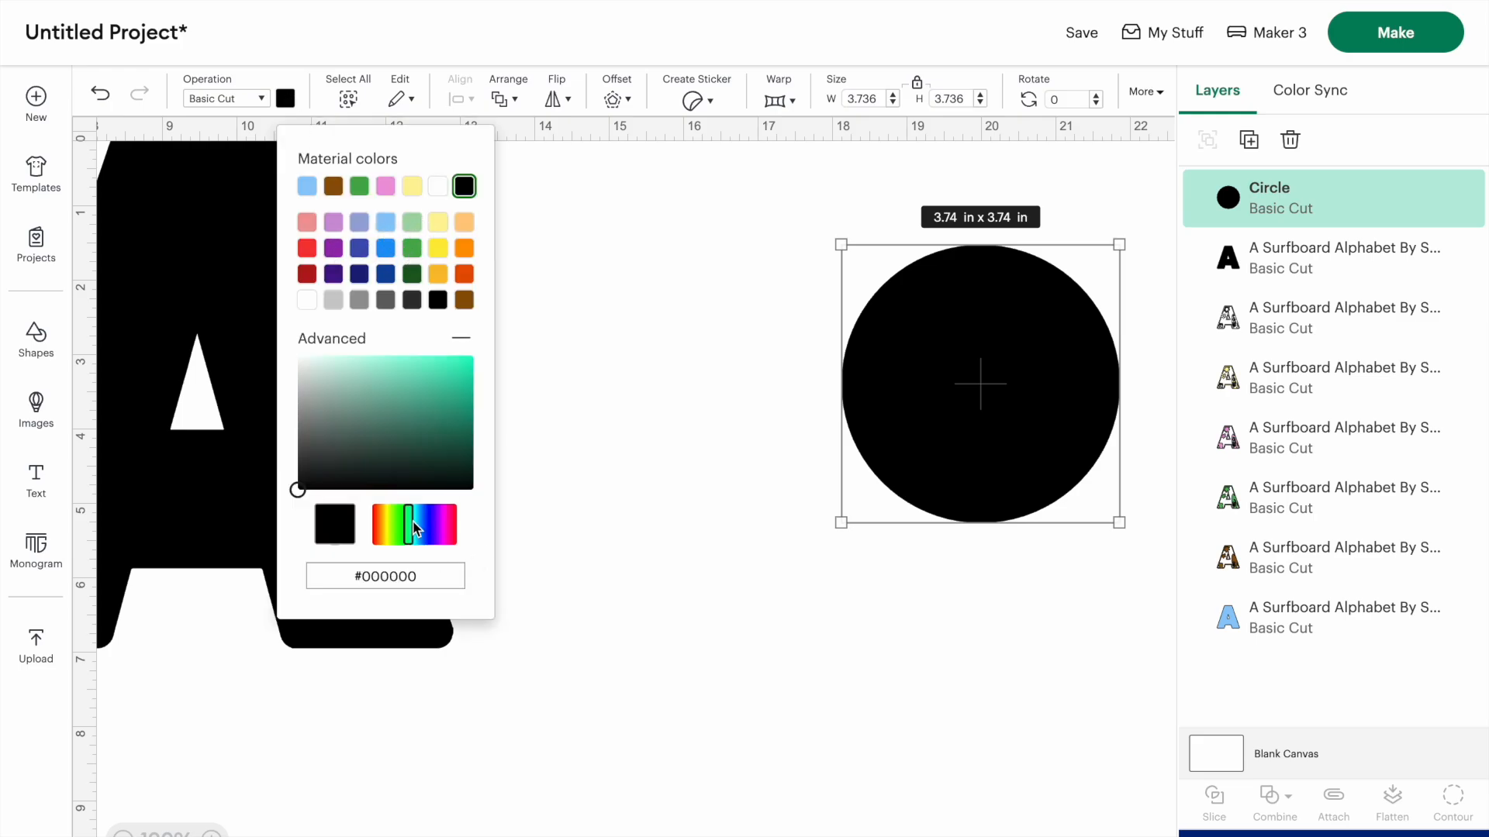
click(365, 403)
click(667, 316)
scroll(666, 316, right, 2)
drag(925, 348, 789, 349)
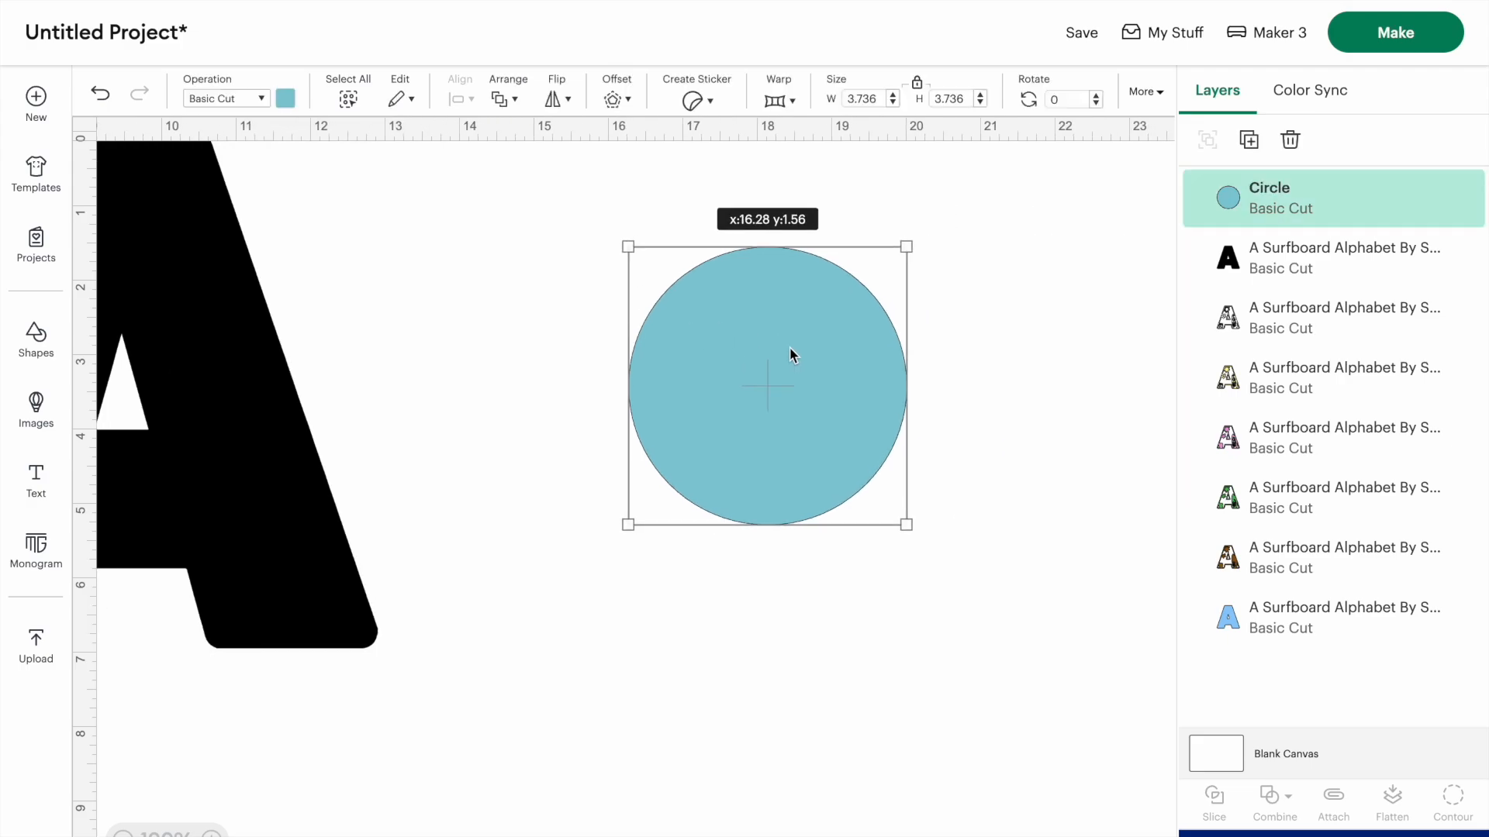
drag(912, 528, 965, 573)
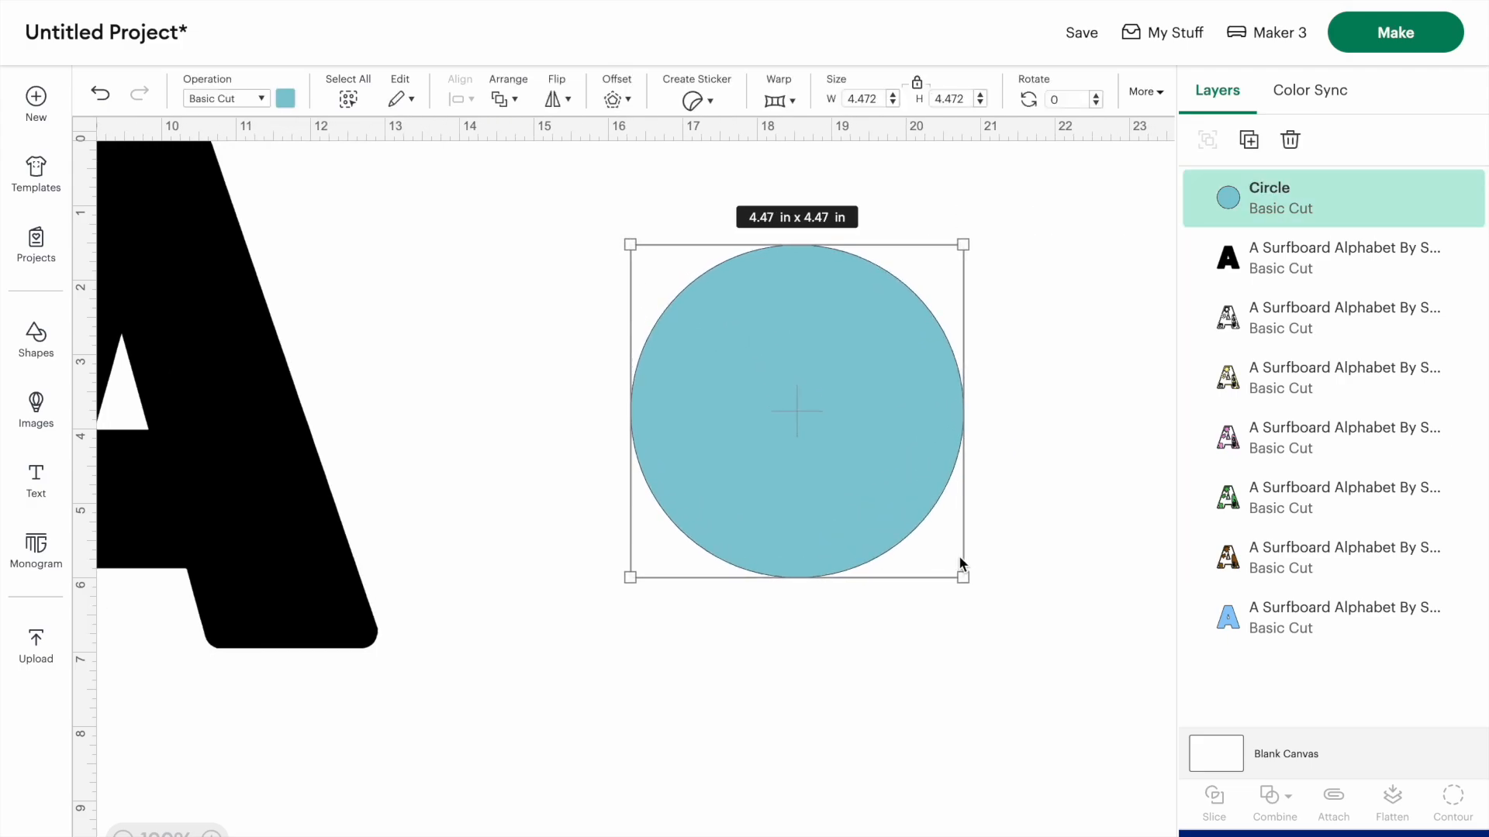
- Duplicate the blue circle, offset the copy slightly to the right so they overlap, and slice the two circles
click(1250, 141)
drag(874, 492, 938, 454)
click(584, 263)
drag(574, 207, 1072, 598)
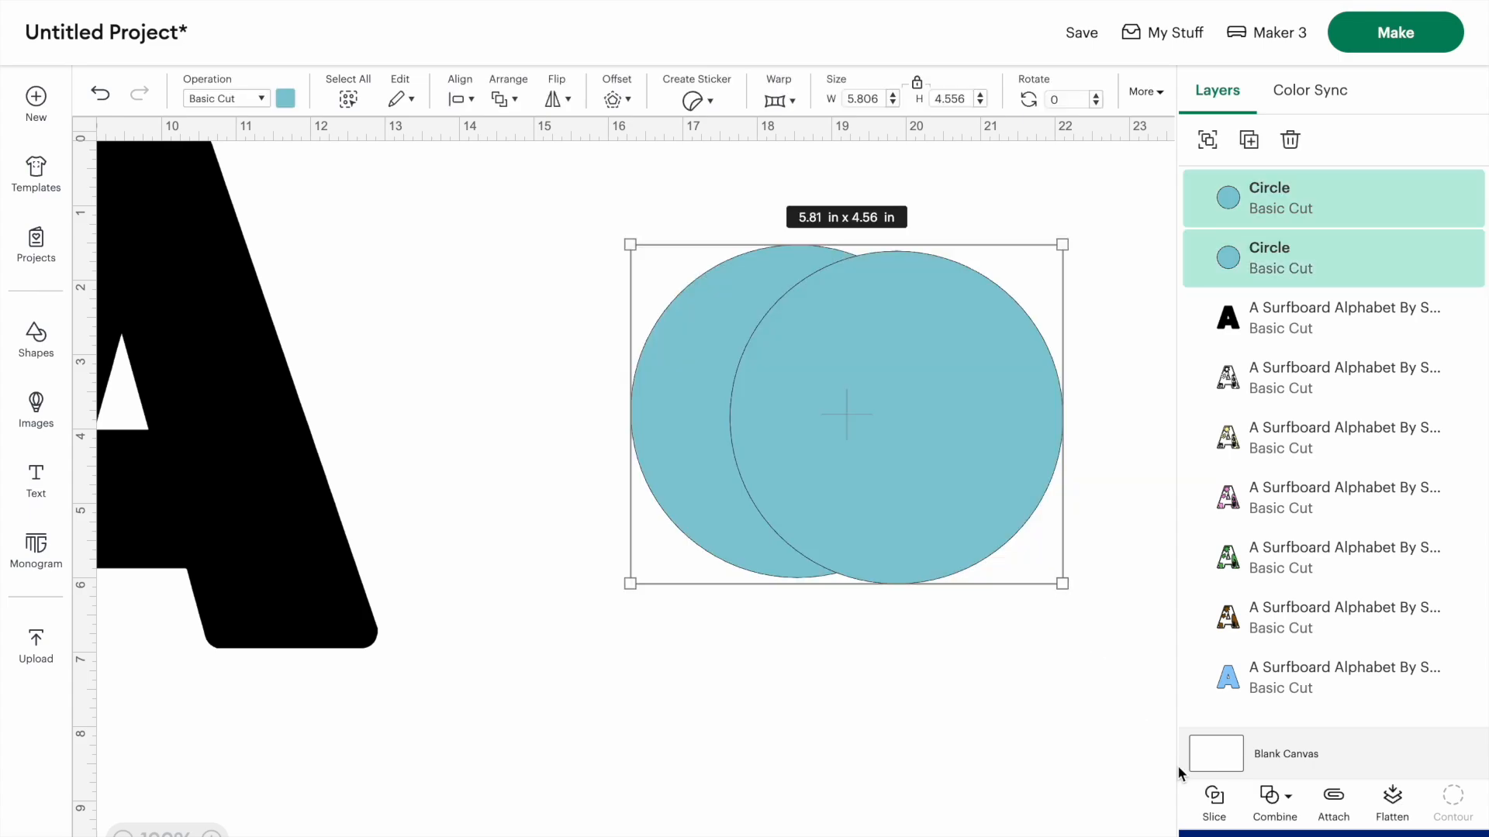
click(1216, 799)
- Pull the slice results apart, setting the left-hand crescent on its own above the other pieces
drag(973, 535, 1060, 821)
drag(770, 342, 924, 773)
drag(662, 372, 560, 325)
drag(765, 395, 693, 768)
drag(545, 351, 609, 388)
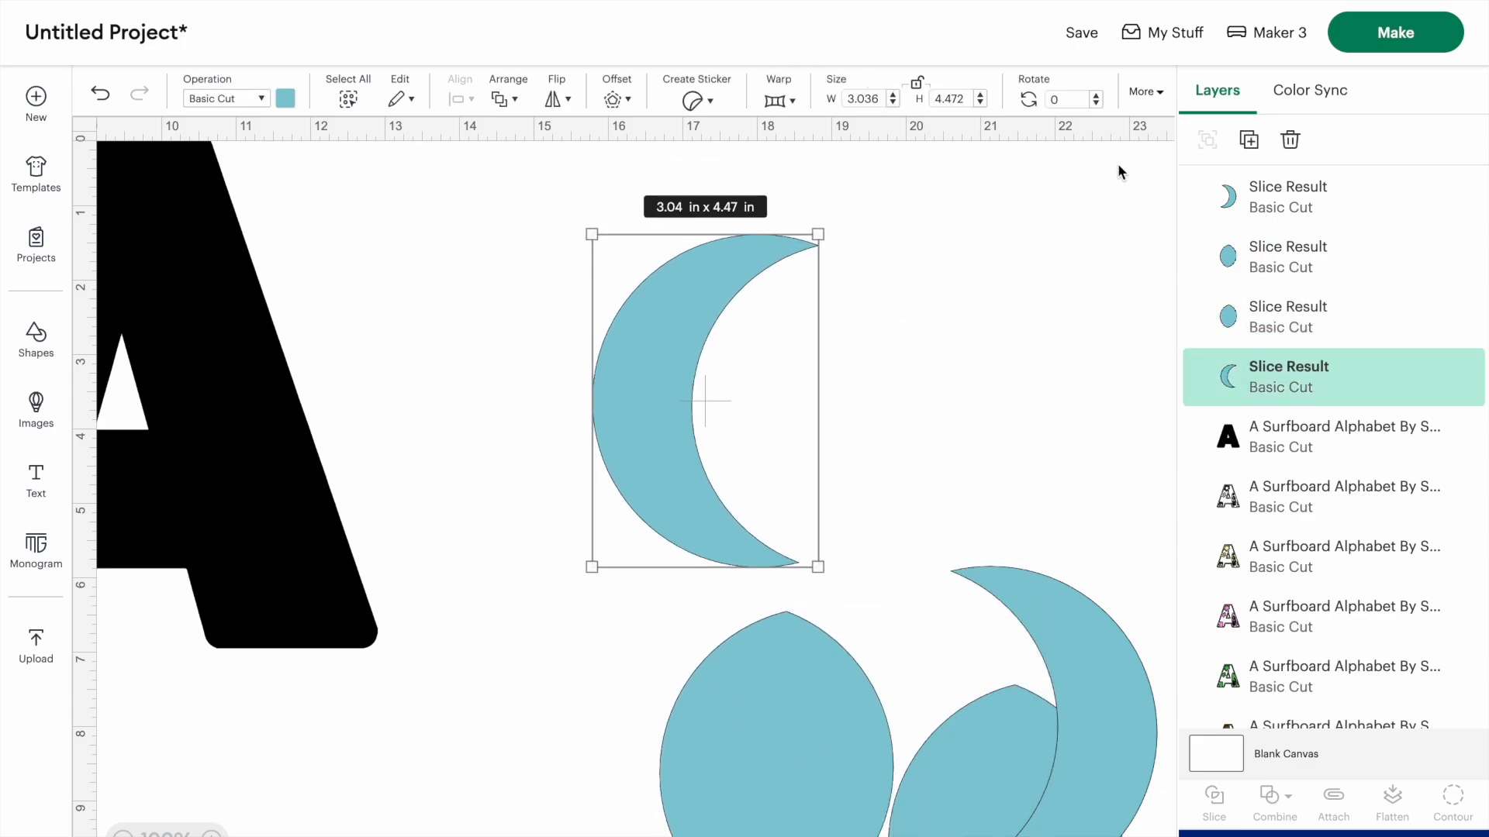
- Duplicate the crescent twice, stagger the copies as overlapping wave crests, and adjust the original crescent's proportions
click(1248, 140)
drag(708, 422, 881, 359)
click(1236, 137)
click(731, 280)
click(728, 264)
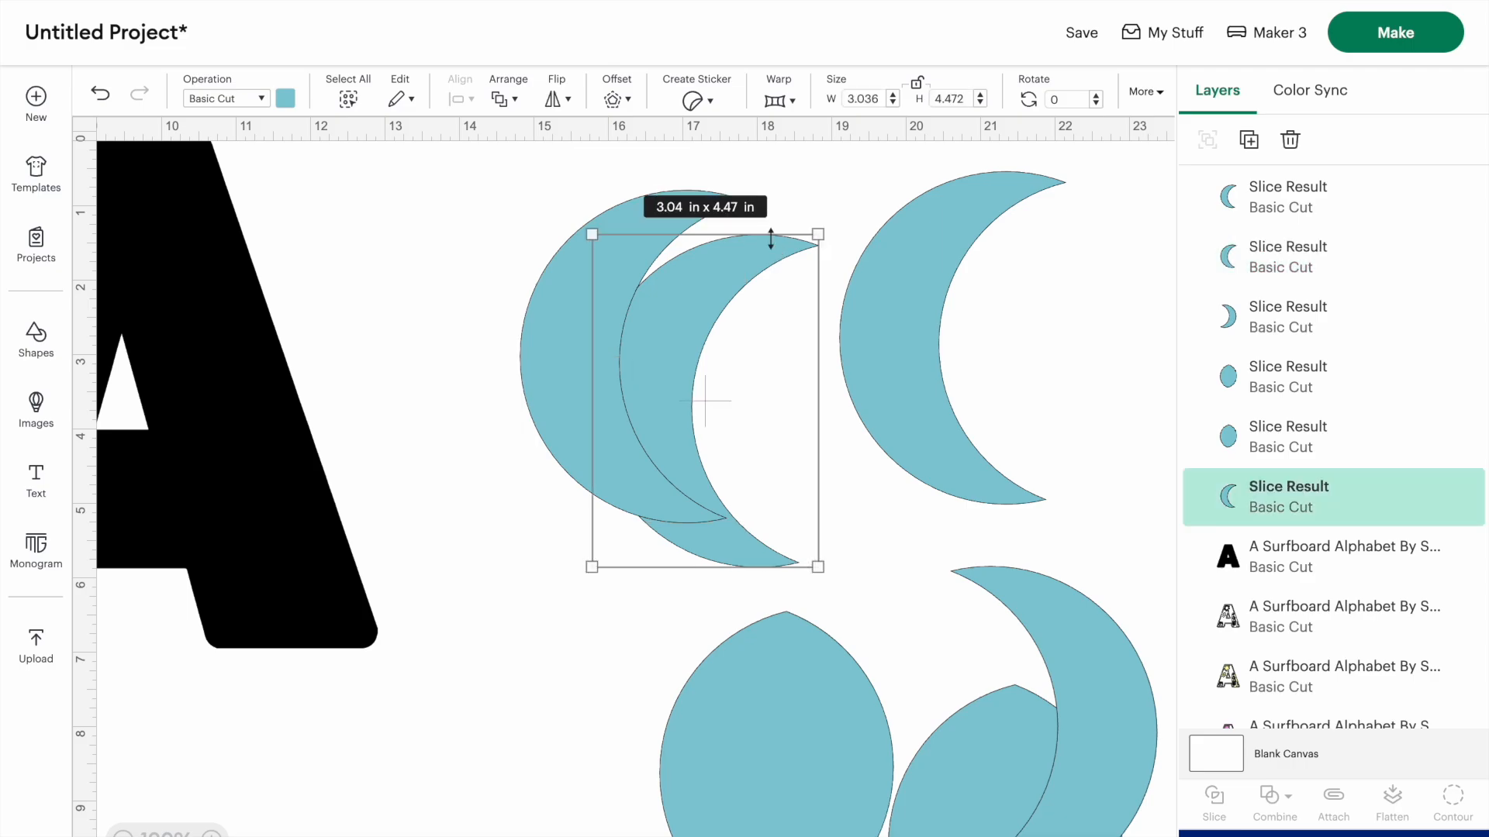
mouse_move(820, 234)
mouse_down()
mouse_move(899, 231)
mouse_move(828, 256)
mouse_move(765, 248)
mouse_move(771, 237)
mouse_move(752, 259)
mouse_move(714, 252)
mouse_up()
- Weld the three overlapping crescents into a single wave shape
drag(442, 159, 899, 346)
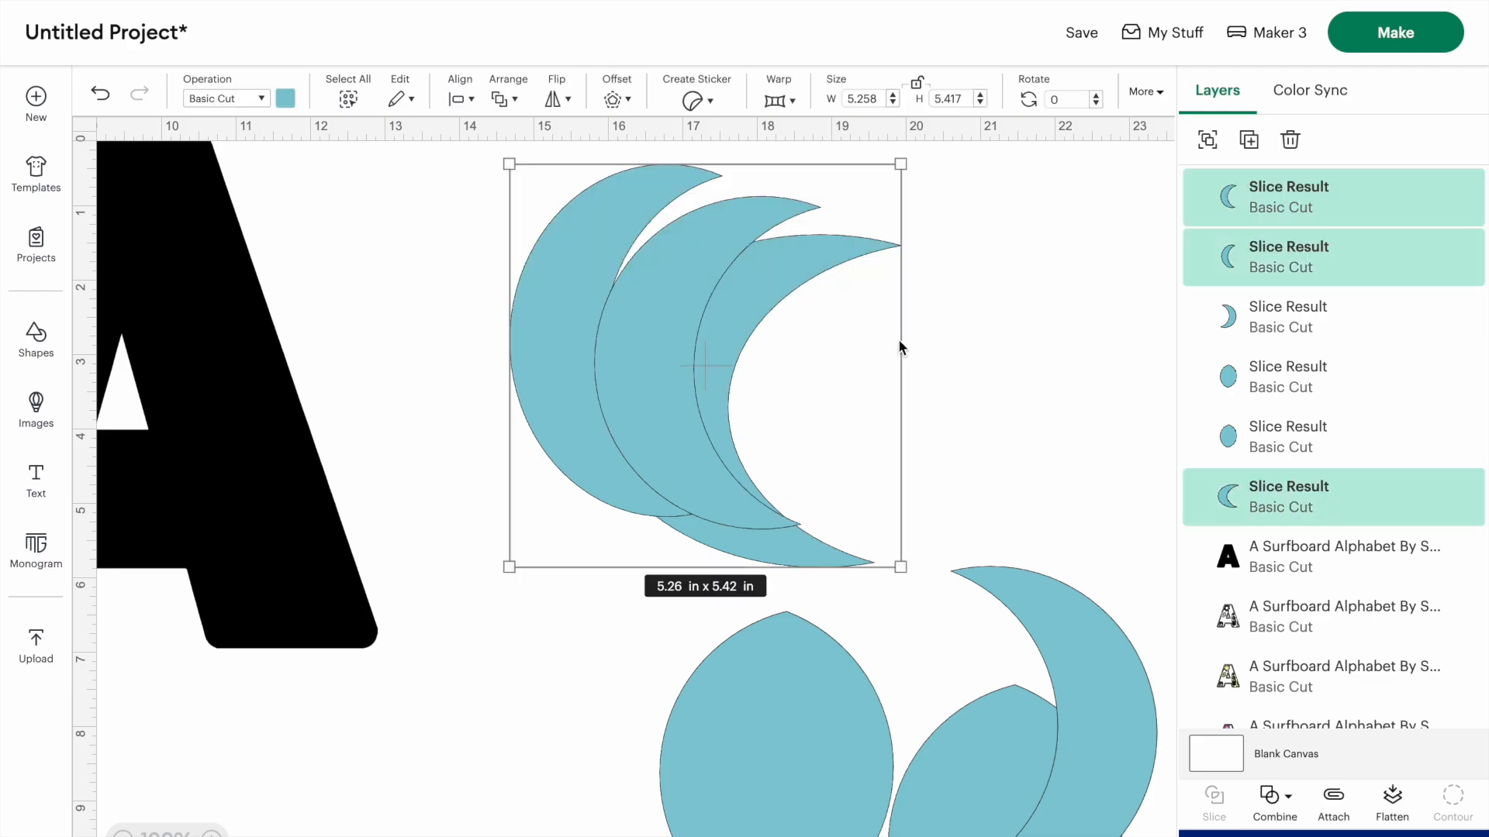
click(1276, 798)
click(1281, 574)
- Delete the leftover slice pieces below the wave: both ovals and the unused crescent
click(775, 736)
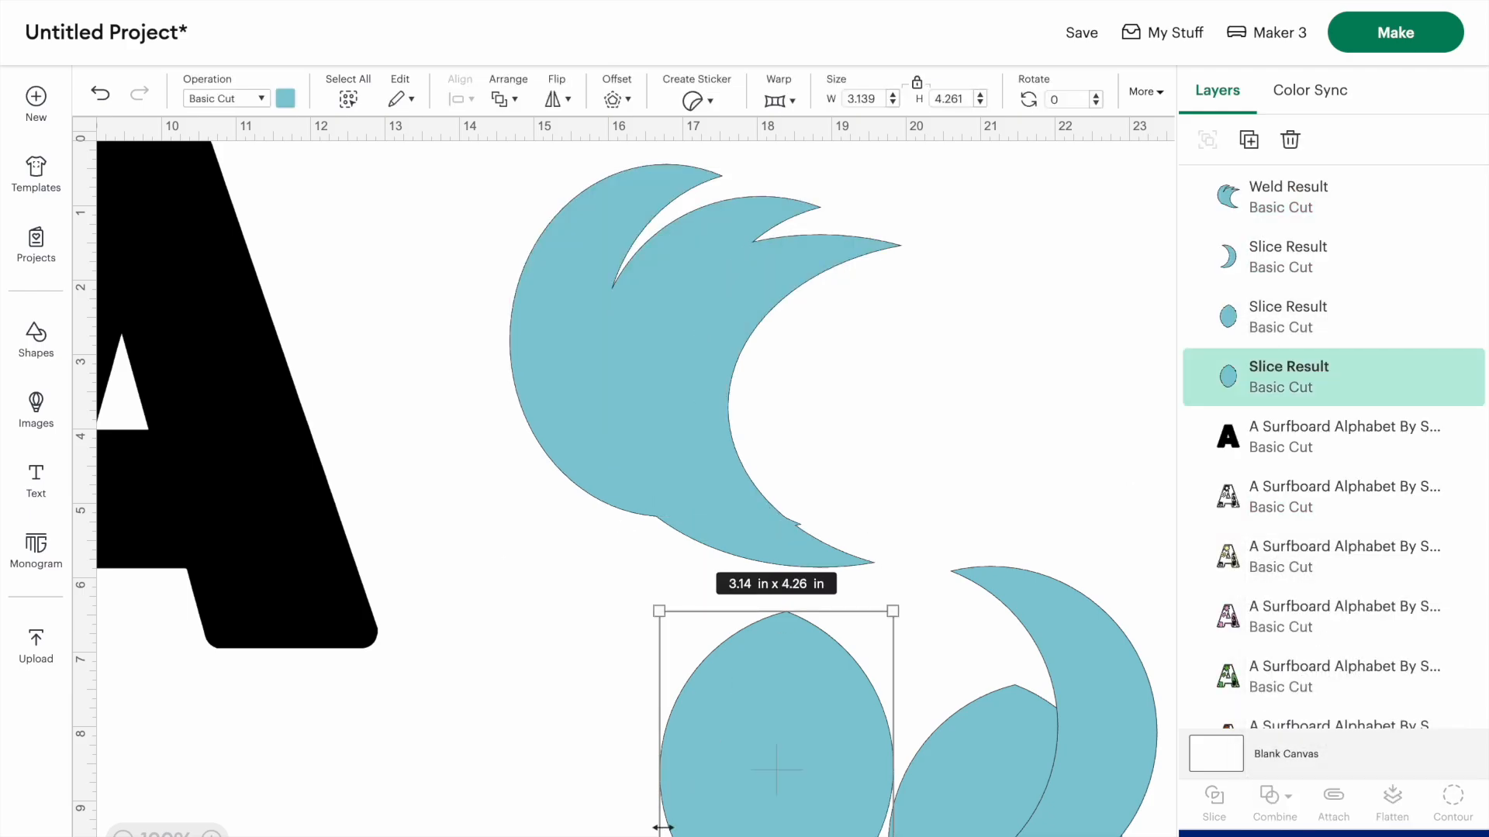
key(Delete)
click(994, 777)
key(Delete)
drag(1028, 771, 978, 631)
key(Delete)
- Duplicate the welded wave and place the copy overlapping the original, lower and to the right
drag(625, 431, 648, 518)
click(1249, 139)
drag(791, 470, 943, 470)
mouse_move(625, 425)
mouse_down()
mouse_move(649, 373)
mouse_move(607, 425)
mouse_up()
drag(858, 437, 781, 494)
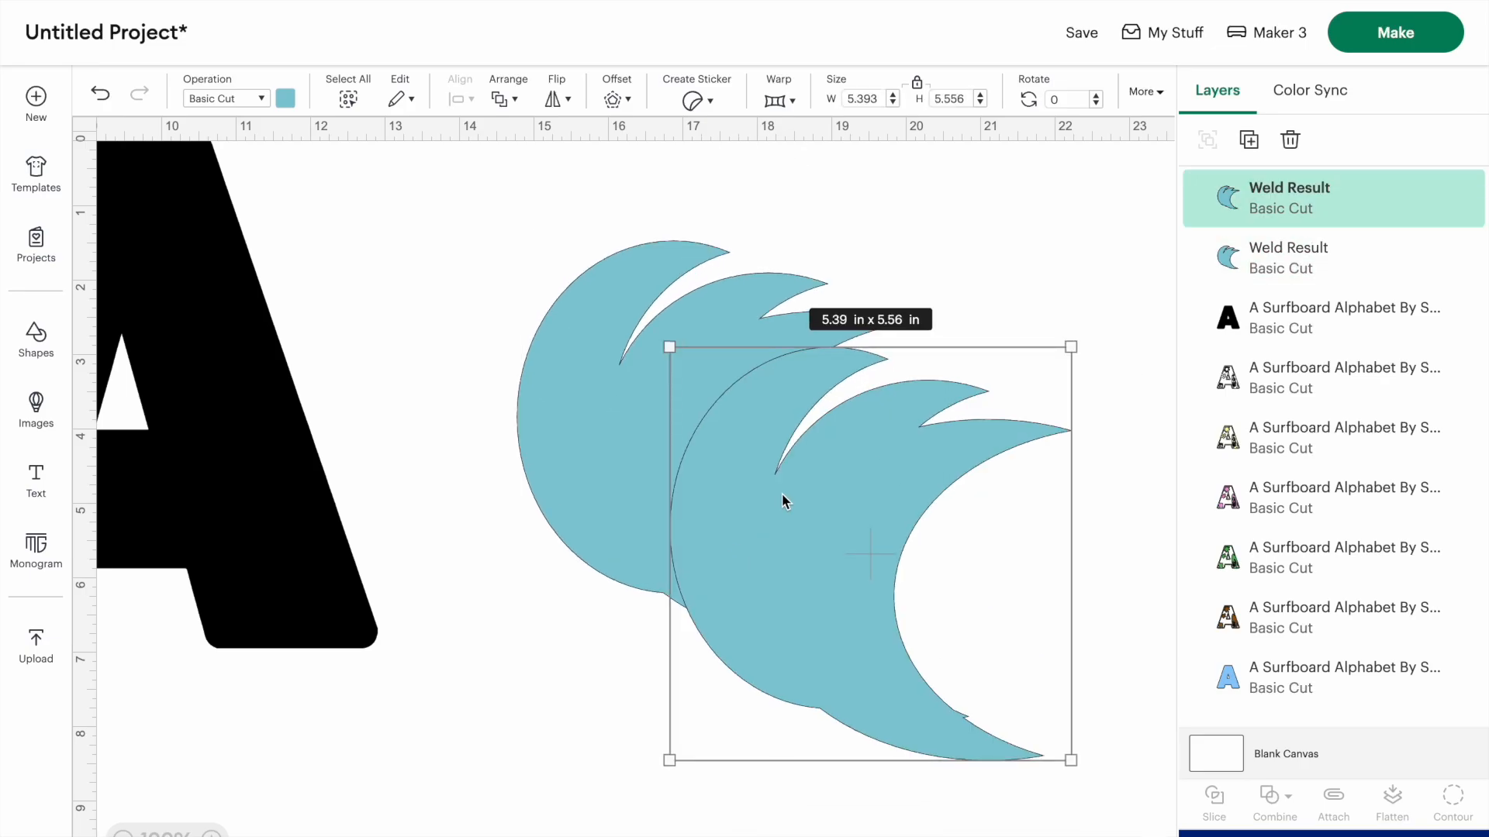
- Weld the two overlapping waves into one shape and shift it slightly up and to the right
click(510, 575)
drag(507, 220, 1061, 653)
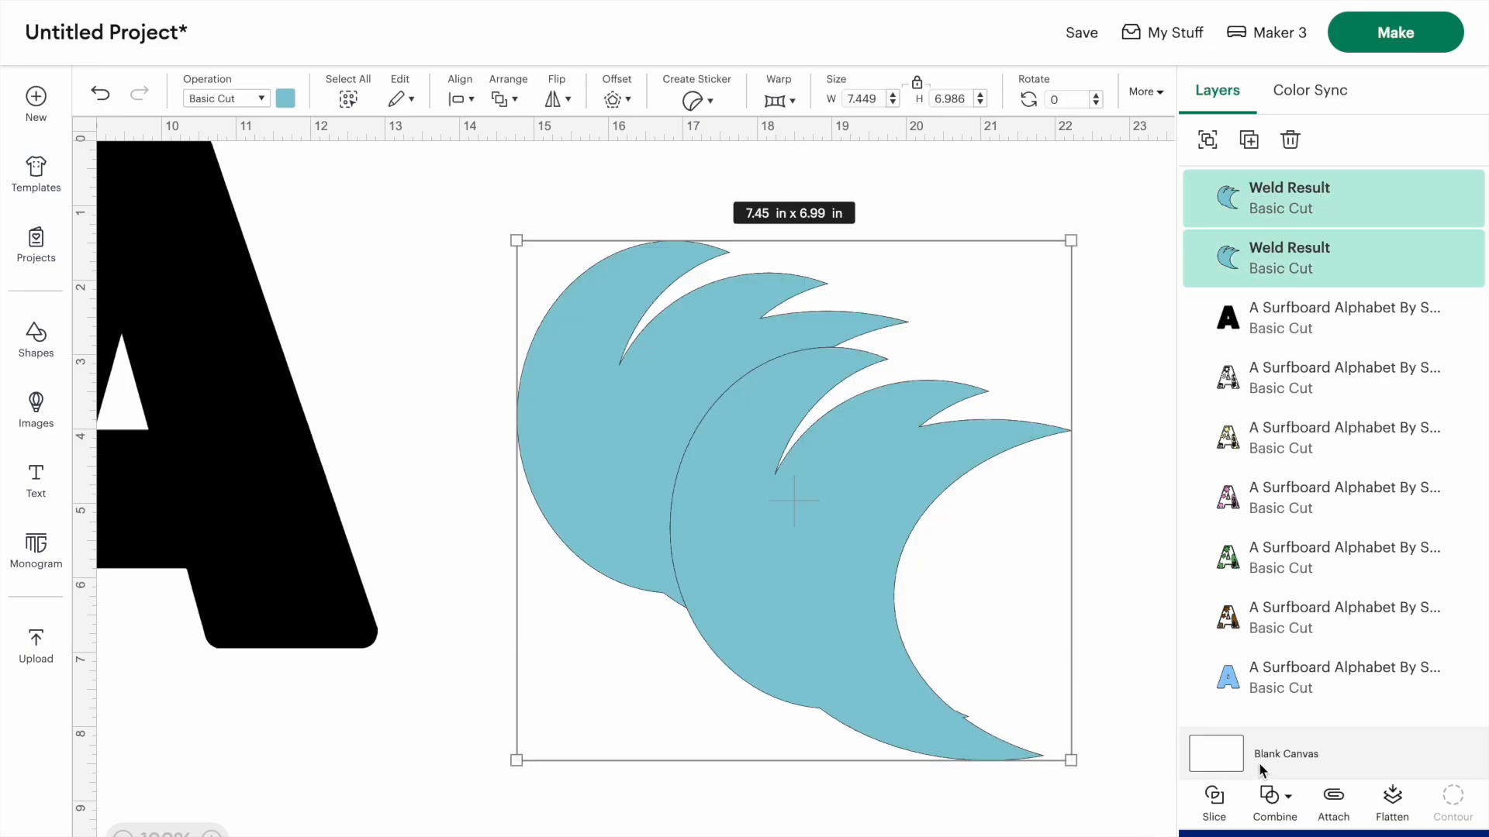
click(1272, 796)
click(1295, 794)
click(1296, 579)
drag(723, 567, 755, 555)
- Stretch a black square into a wide rectangle and position it over the lower part of the wave
drag(581, 516, 575, 509)
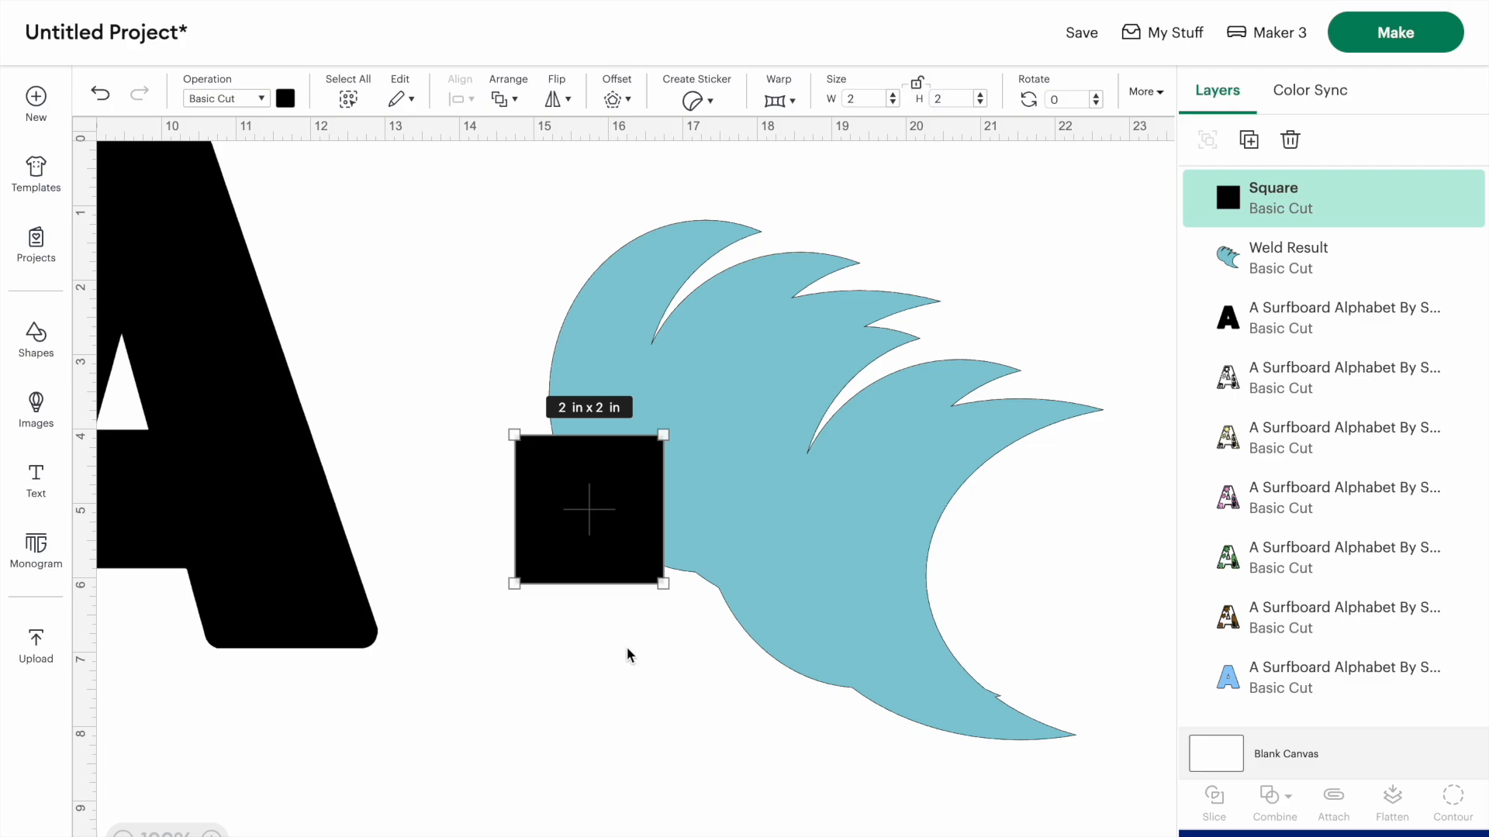
drag(667, 590, 1187, 836)
drag(781, 611, 738, 665)
- Rotate the wave to 341 degrees and nudge the black rectangle up slightly over its base
click(696, 277)
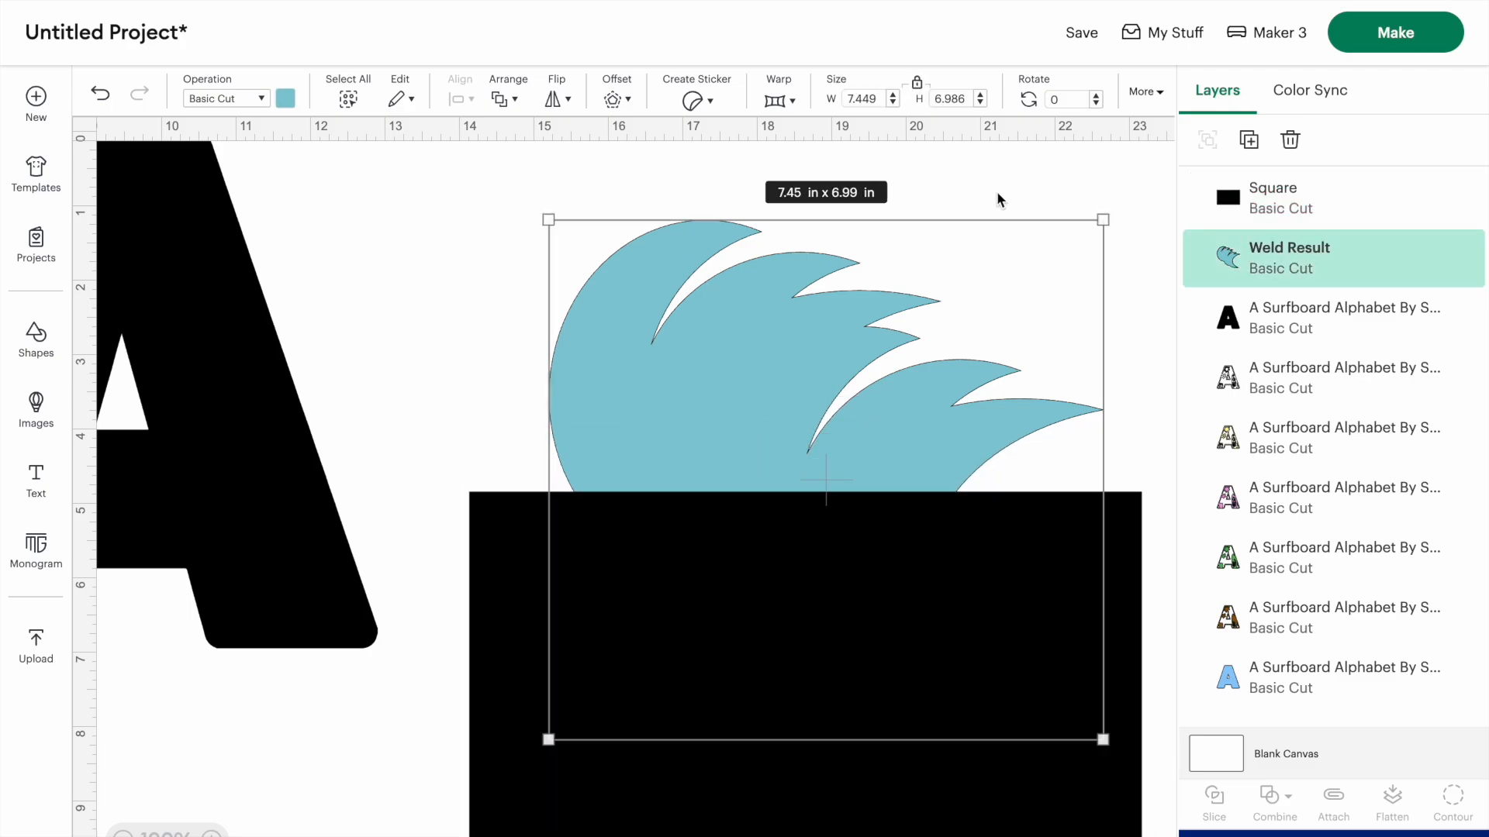
click(1095, 103)
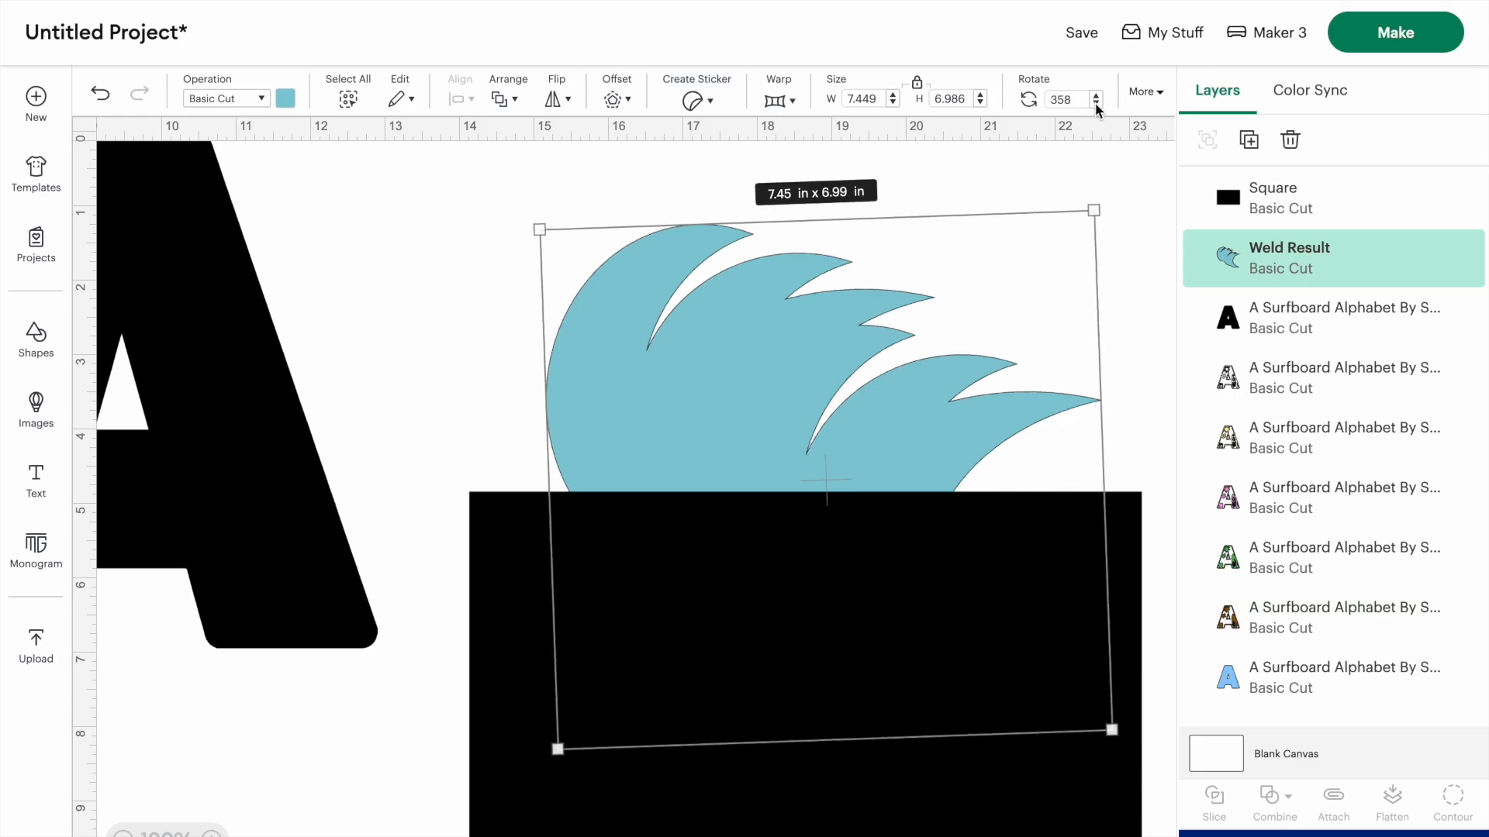
click(1095, 102)
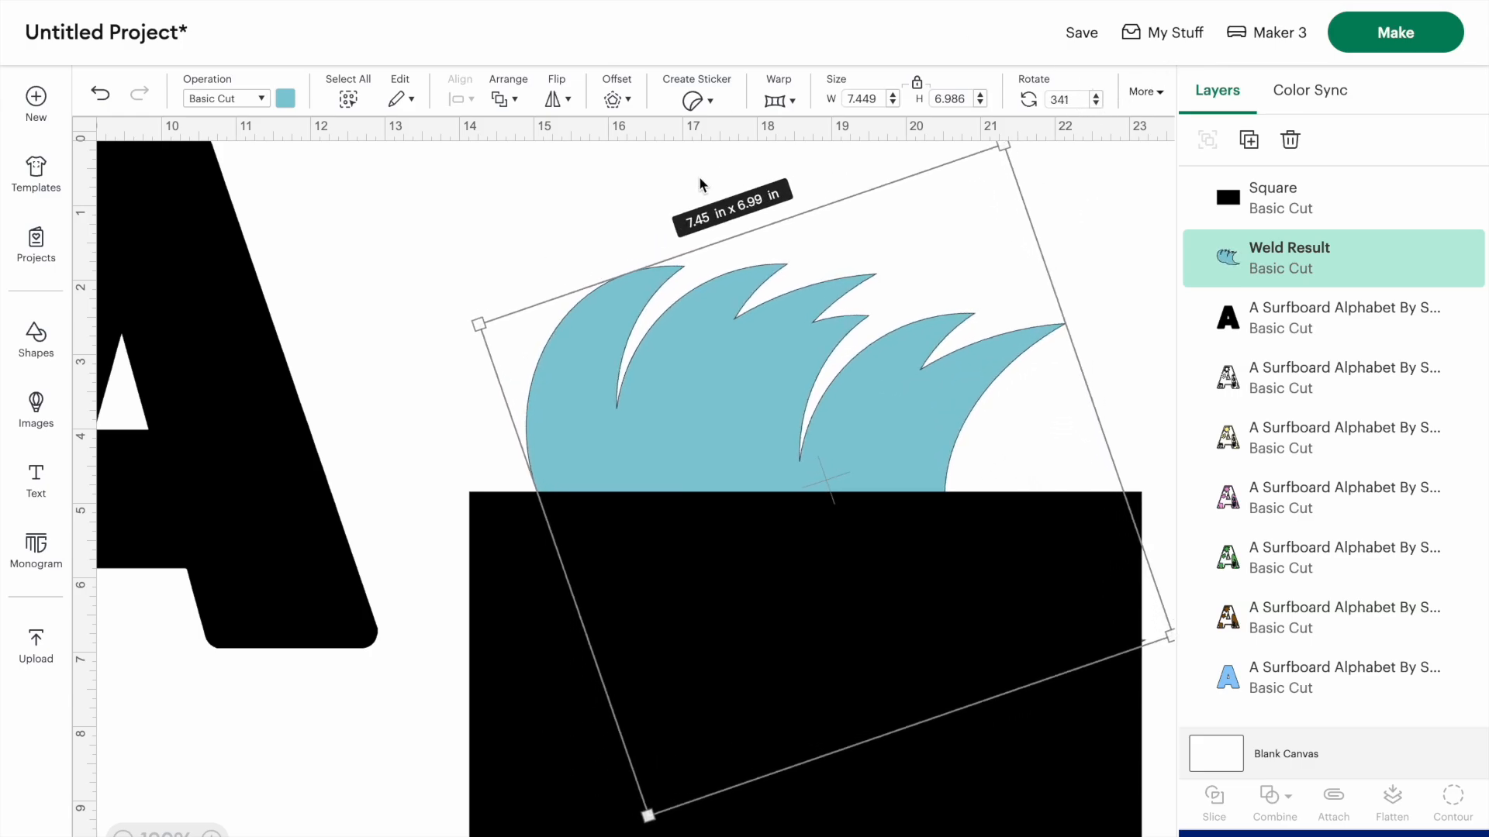
click(553, 205)
mouse_move(640, 609)
mouse_down()
mouse_move(625, 598)
mouse_move(638, 592)
mouse_up()
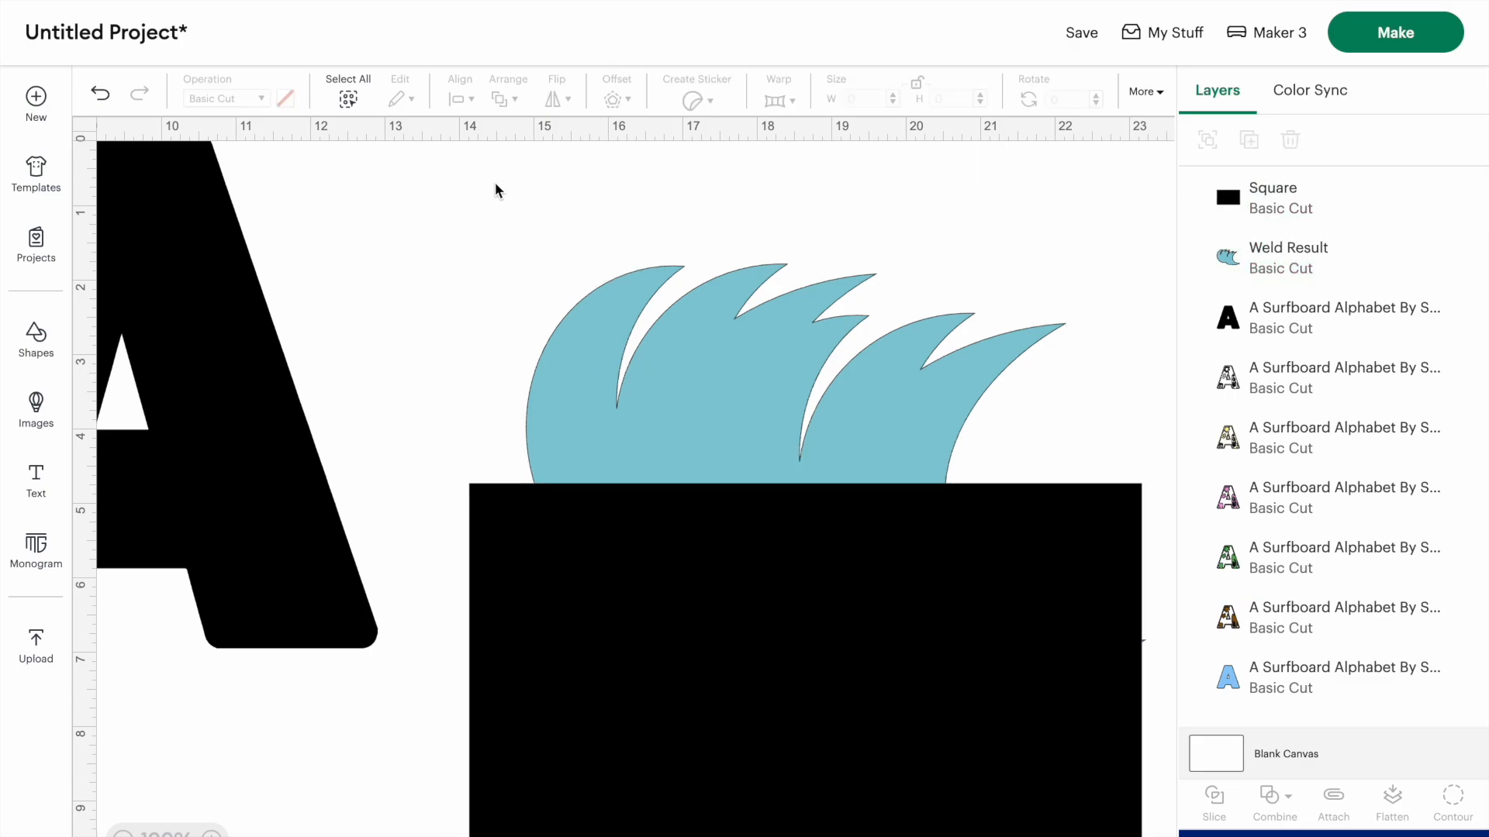
- Slice the wave with the rectangle, remove the cut-off pieces, and reposition the flat-bottomed wave beside the letter
drag(498, 190, 1056, 675)
click(1214, 795)
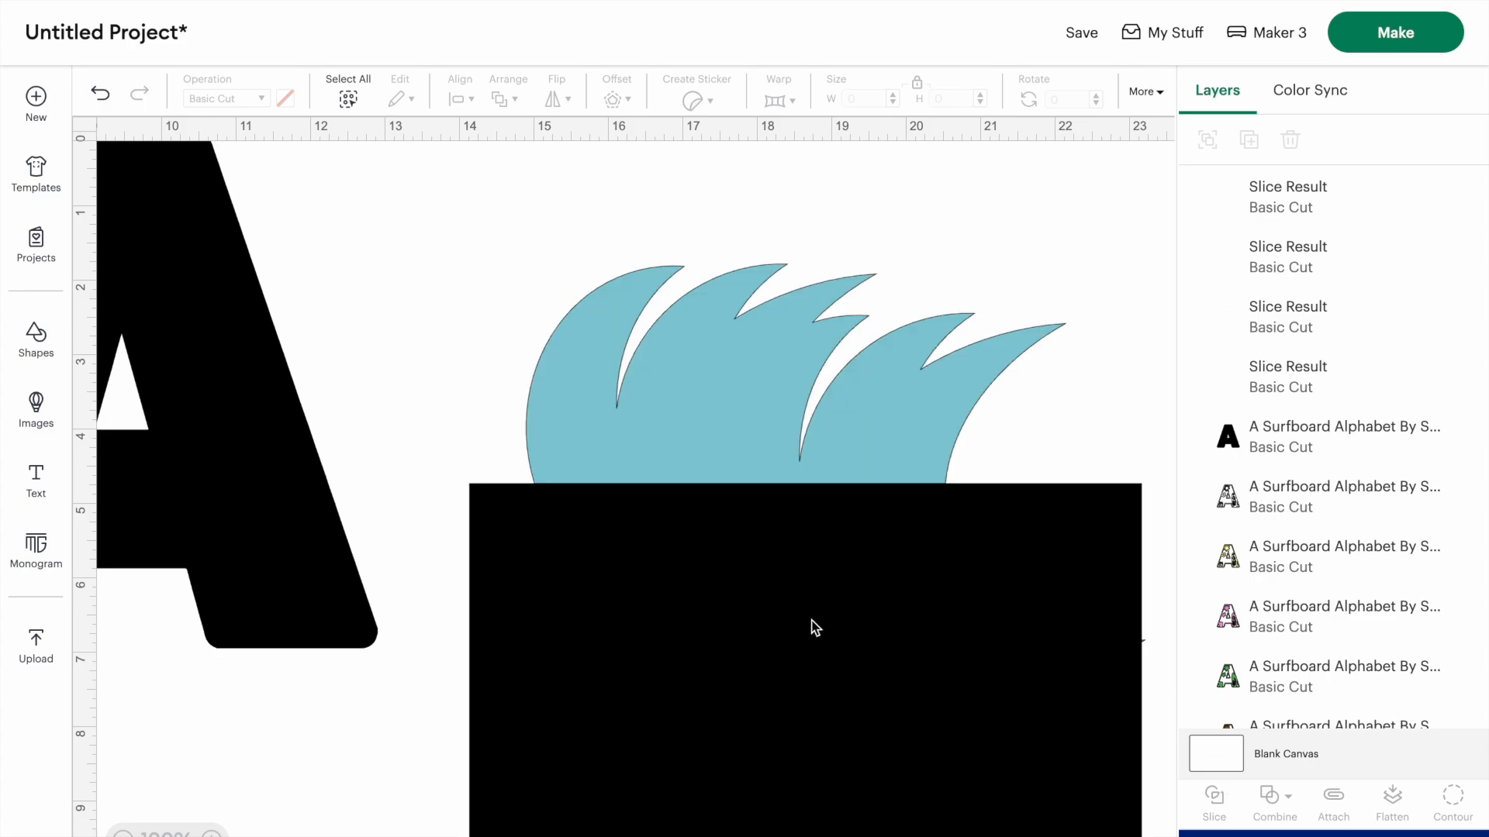
click(811, 621)
key(Delete)
drag(803, 579, 802, 602)
drag(777, 570, 757, 650)
click(523, 510)
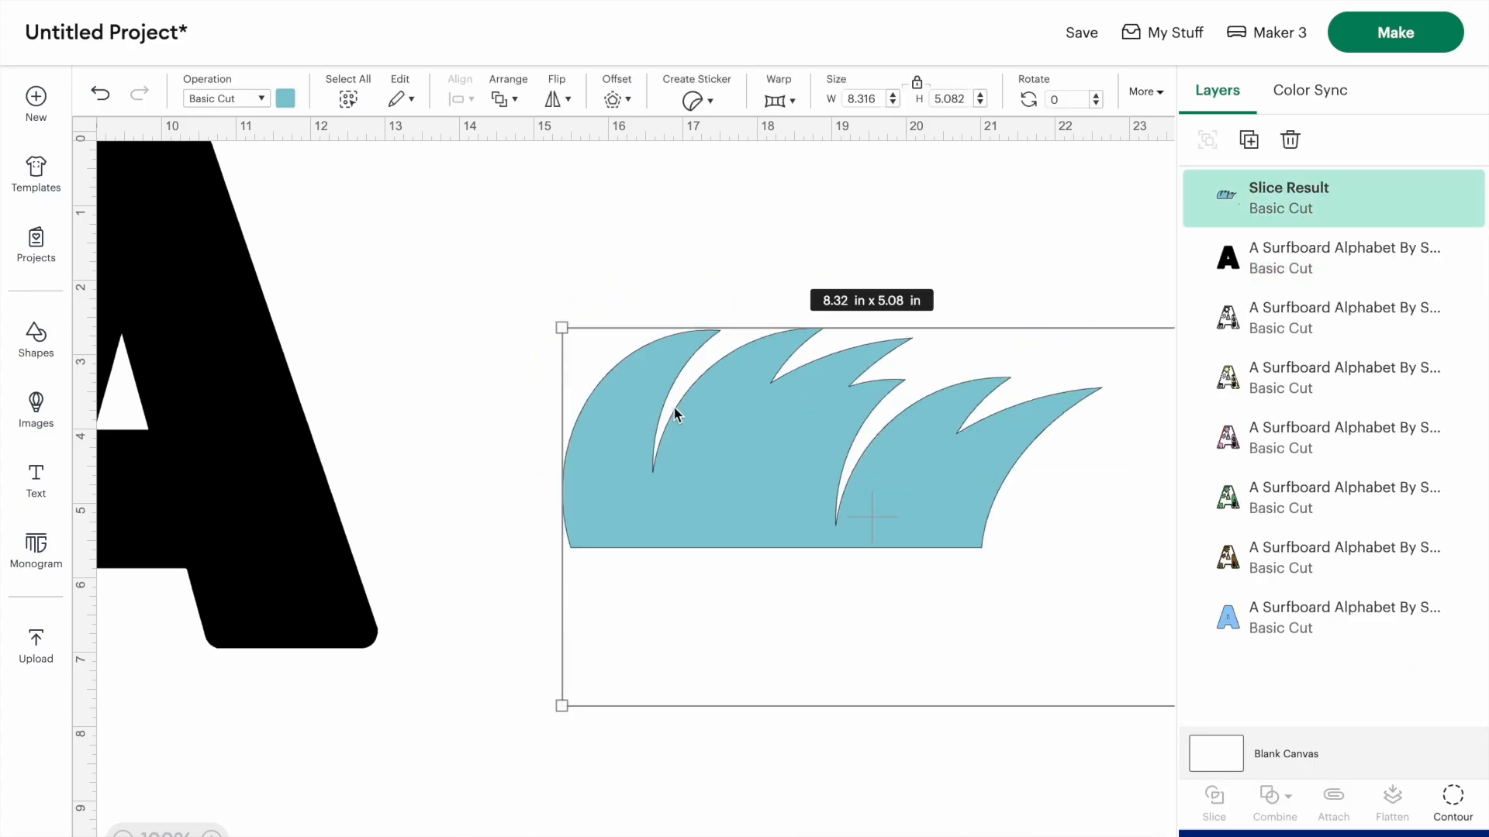
drag(673, 388, 634, 381)
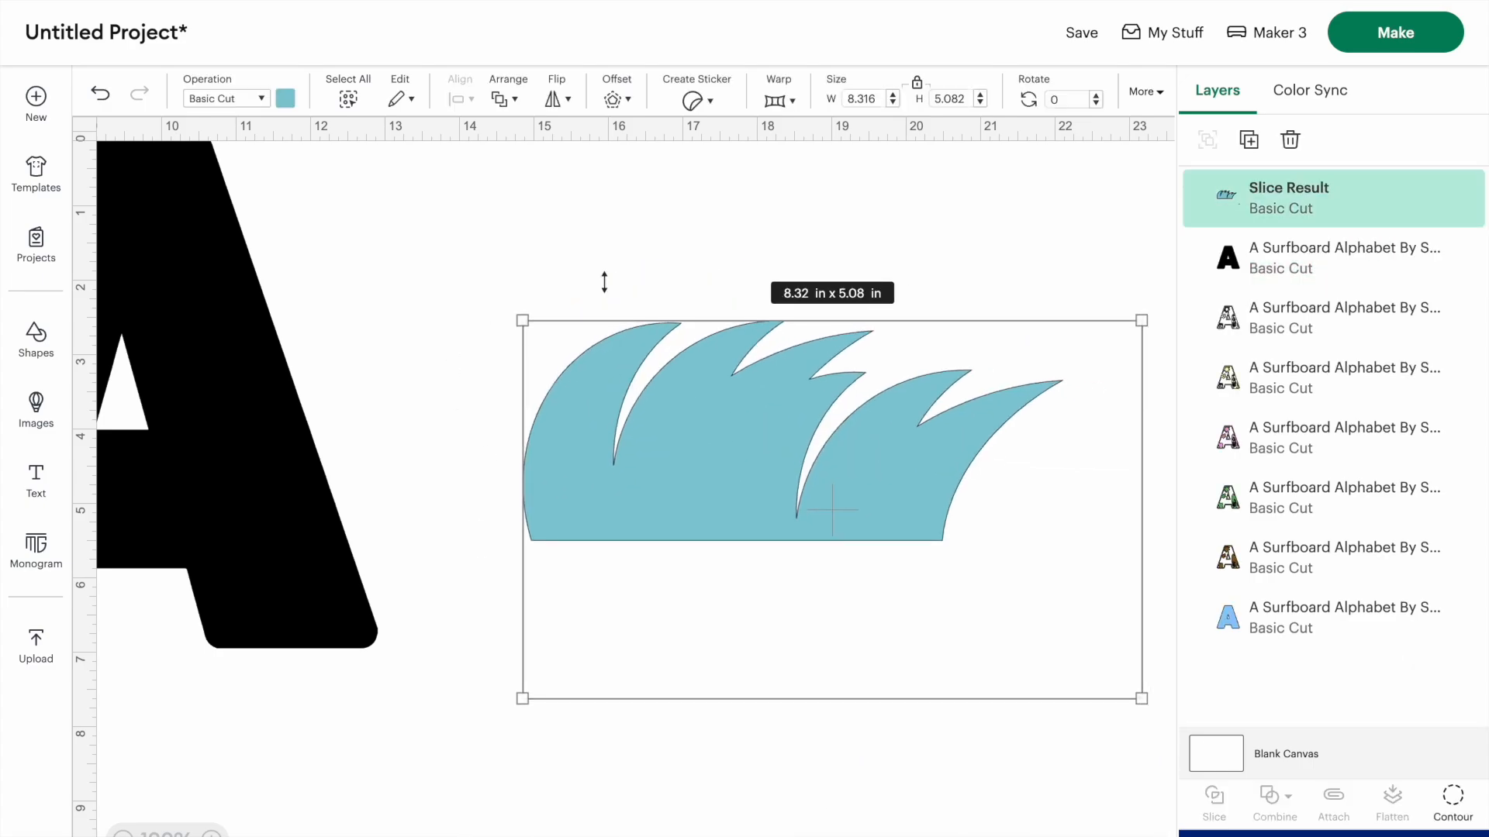
- Create a 0.125 in offset with rounded corners around the wave and clear away the leftover piece
click(629, 99)
drag(628, 184, 634, 186)
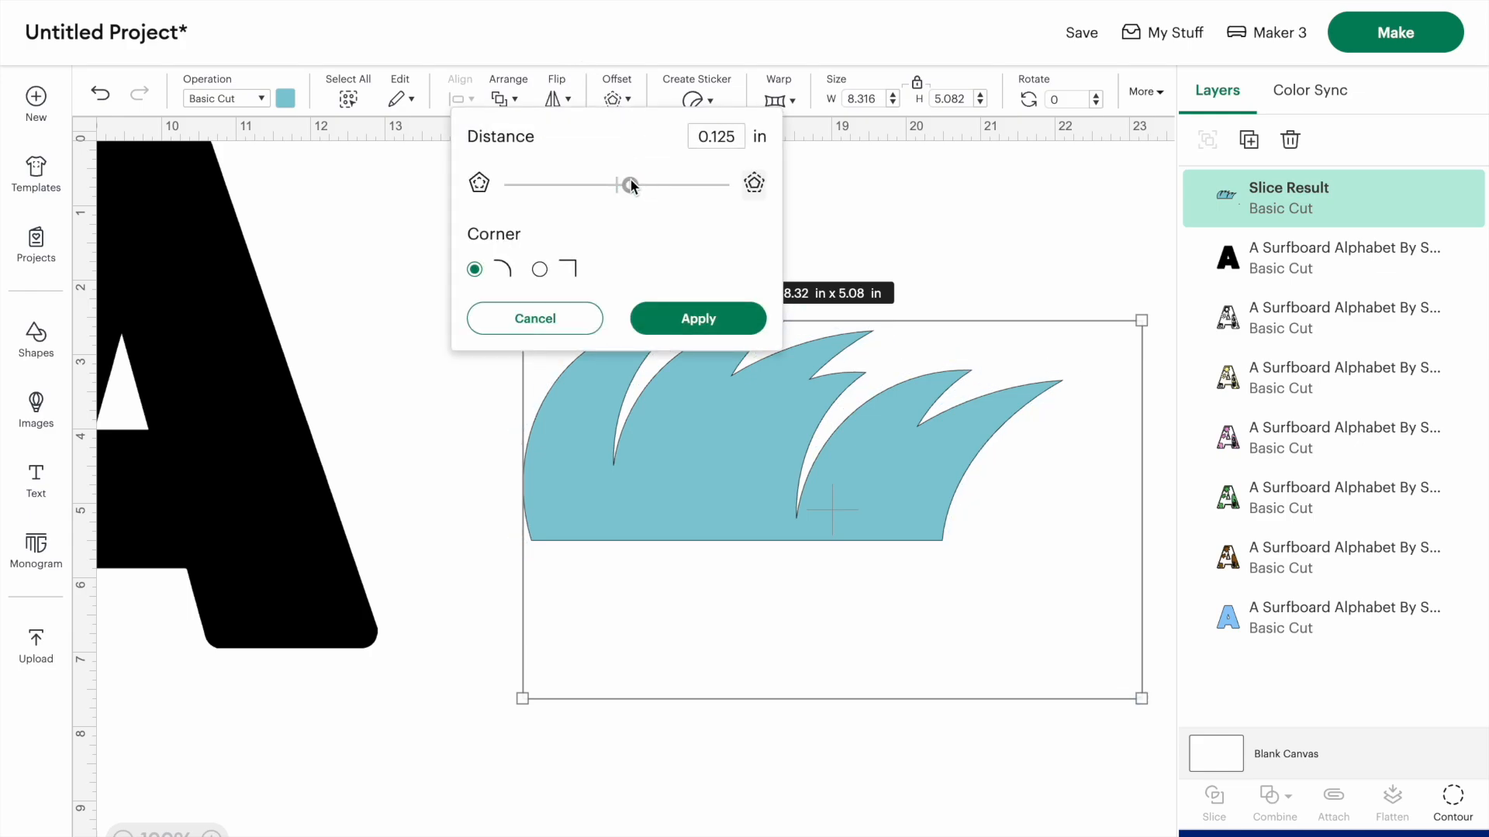
click(675, 319)
drag(749, 496, 791, 667)
key(Delete)
drag(702, 449, 726, 365)
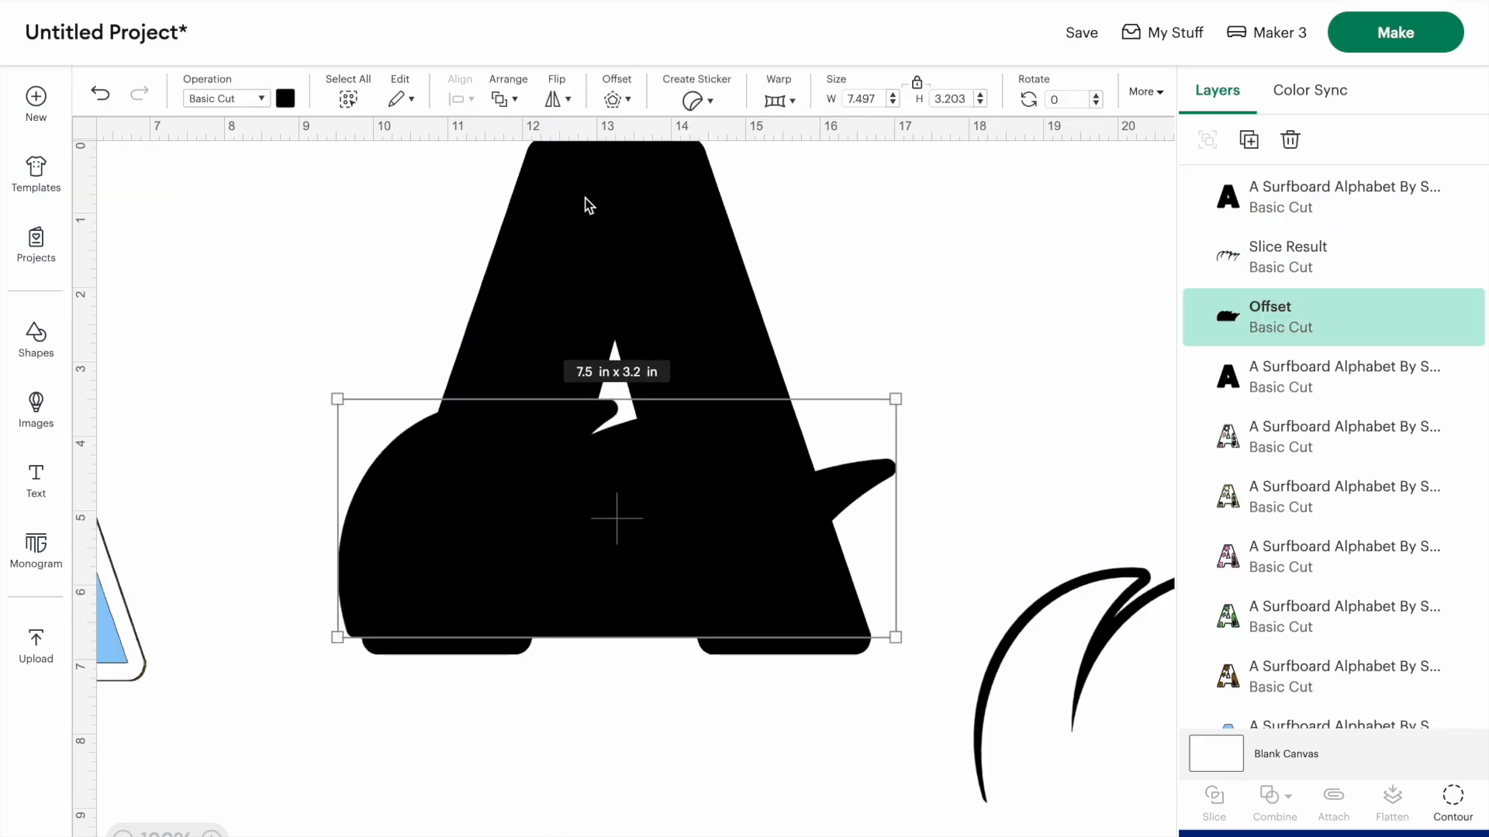
- Color the black wave offset lying over the letter A light blue
click(589, 205)
click(242, 425)
click(423, 573)
click(286, 98)
click(308, 186)
- Resize and position the light blue wave so it covers the lower part of the black A
click(256, 386)
click(428, 547)
drag(429, 546, 442, 568)
drag(913, 412, 957, 397)
mouse_move(508, 620)
mouse_down()
mouse_move(466, 615)
mouse_move(557, 612)
mouse_move(507, 613)
mouse_up()
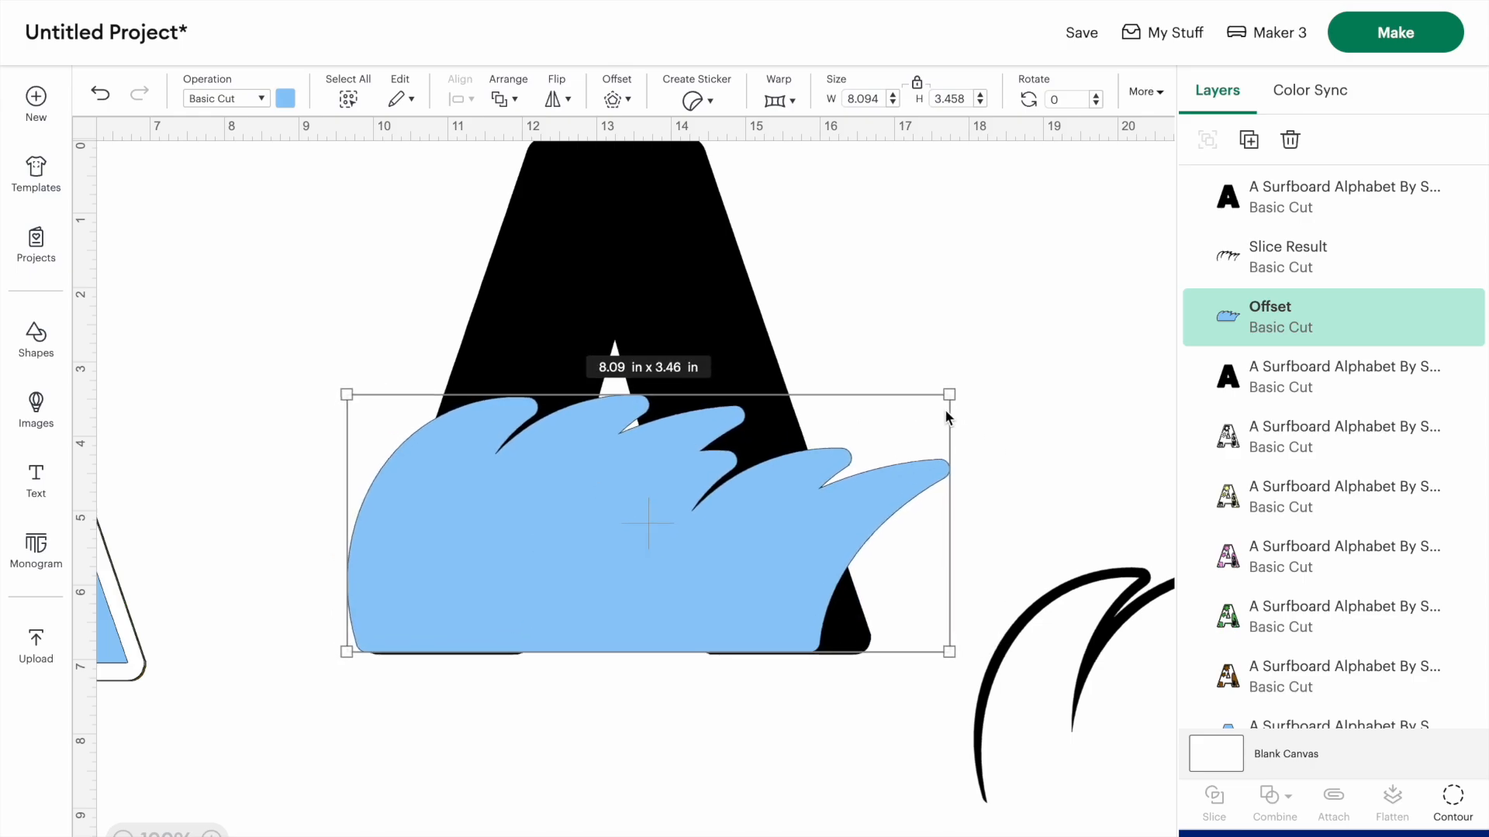
- Slice the black A with the light blue wave and delete the wave portion outside the letter's outline
click(452, 226)
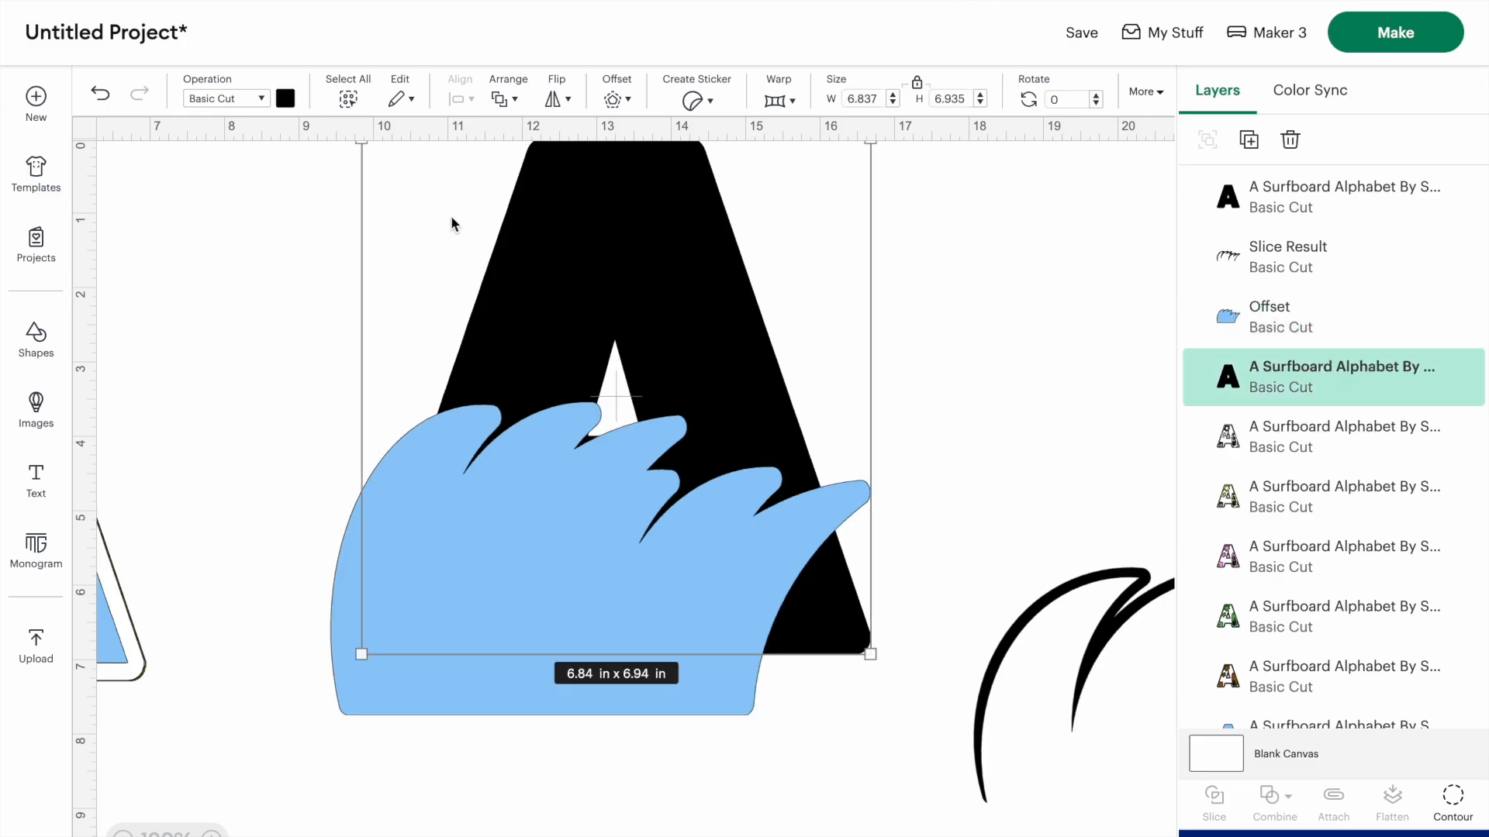
click(258, 258)
drag(243, 173, 960, 711)
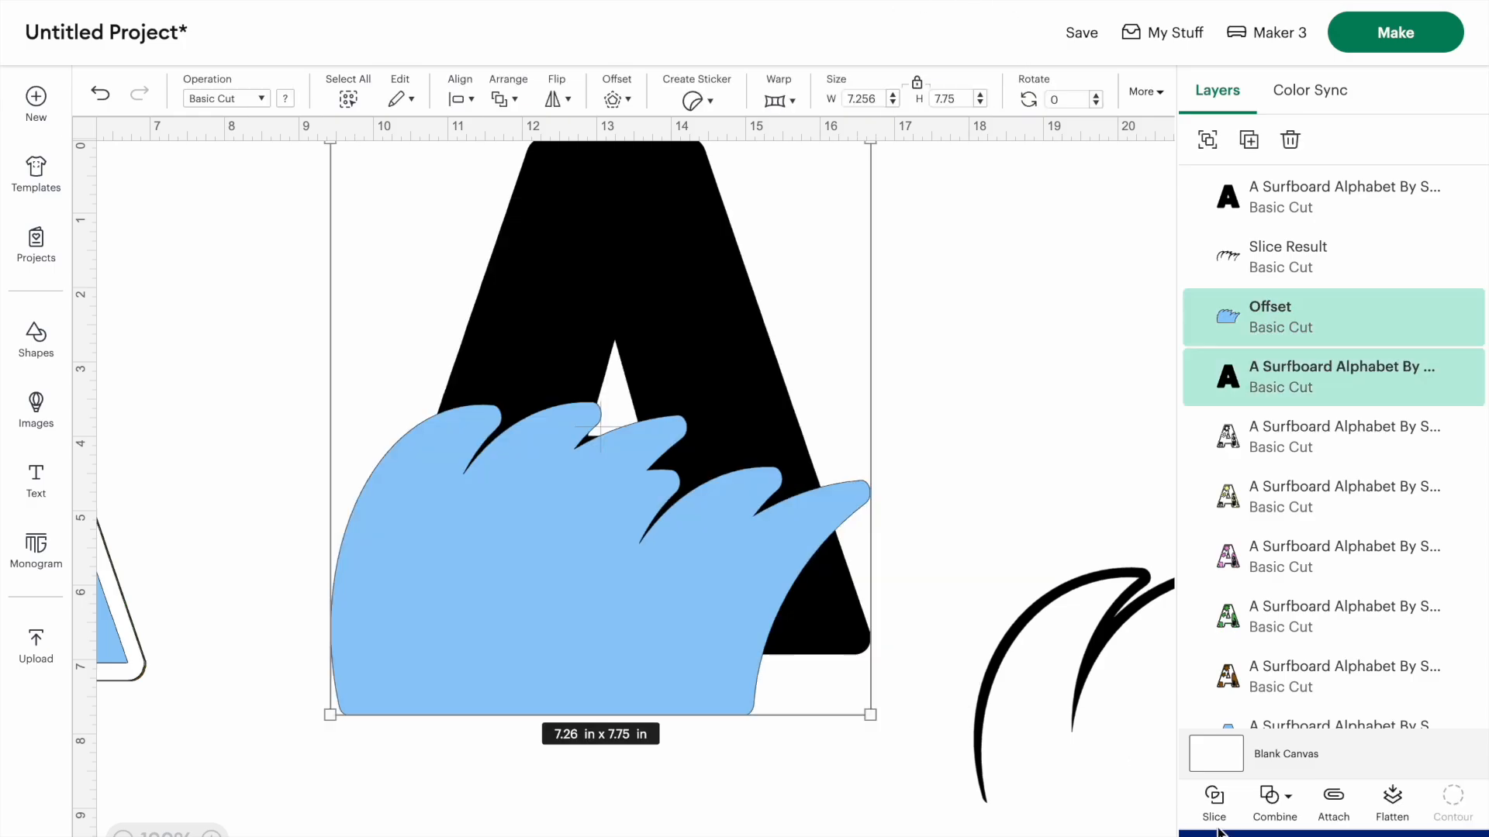
click(1214, 798)
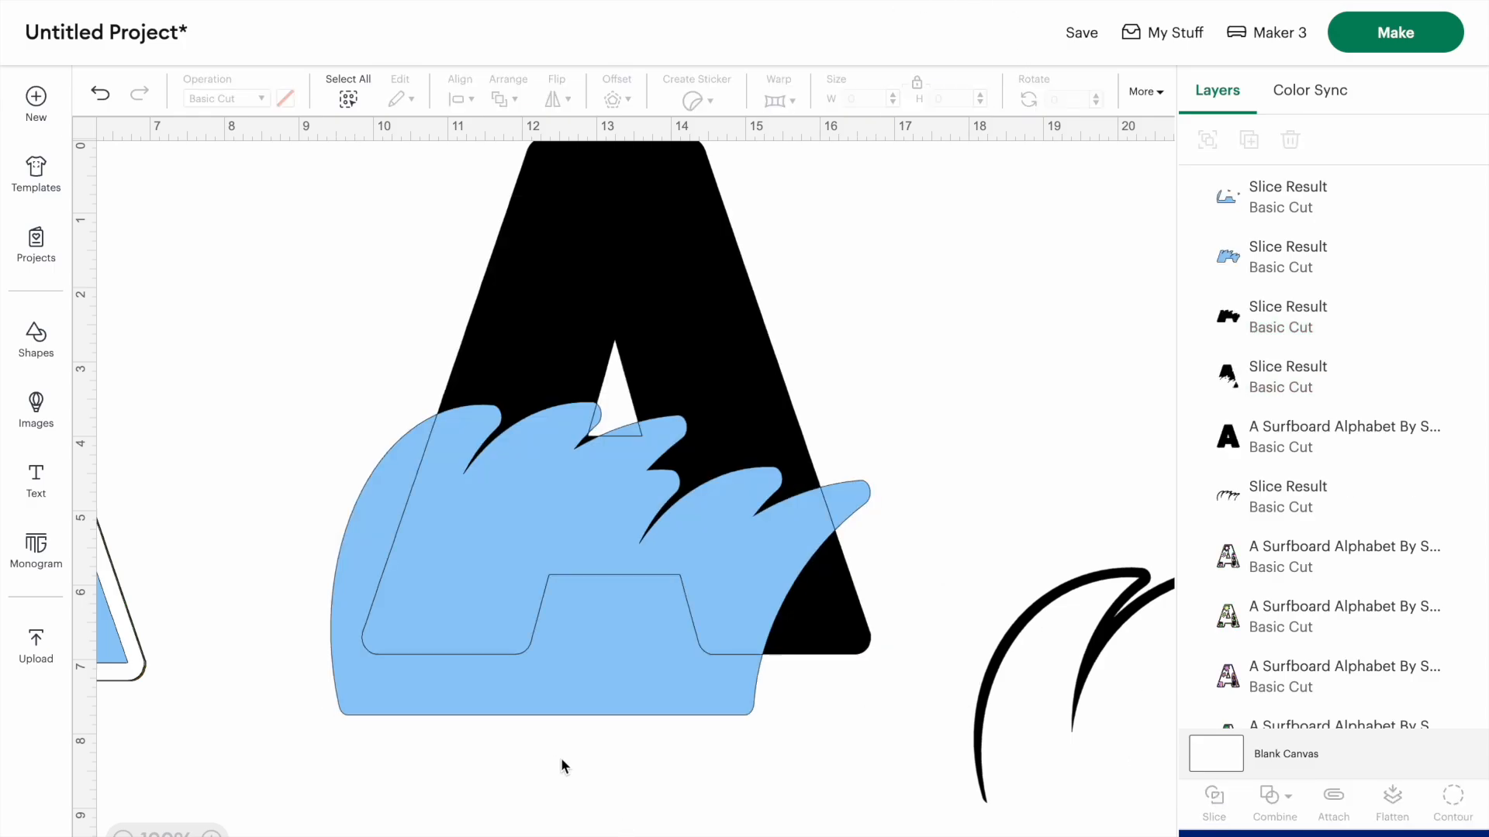
click(556, 692)
drag(547, 670, 553, 836)
key(Delete)
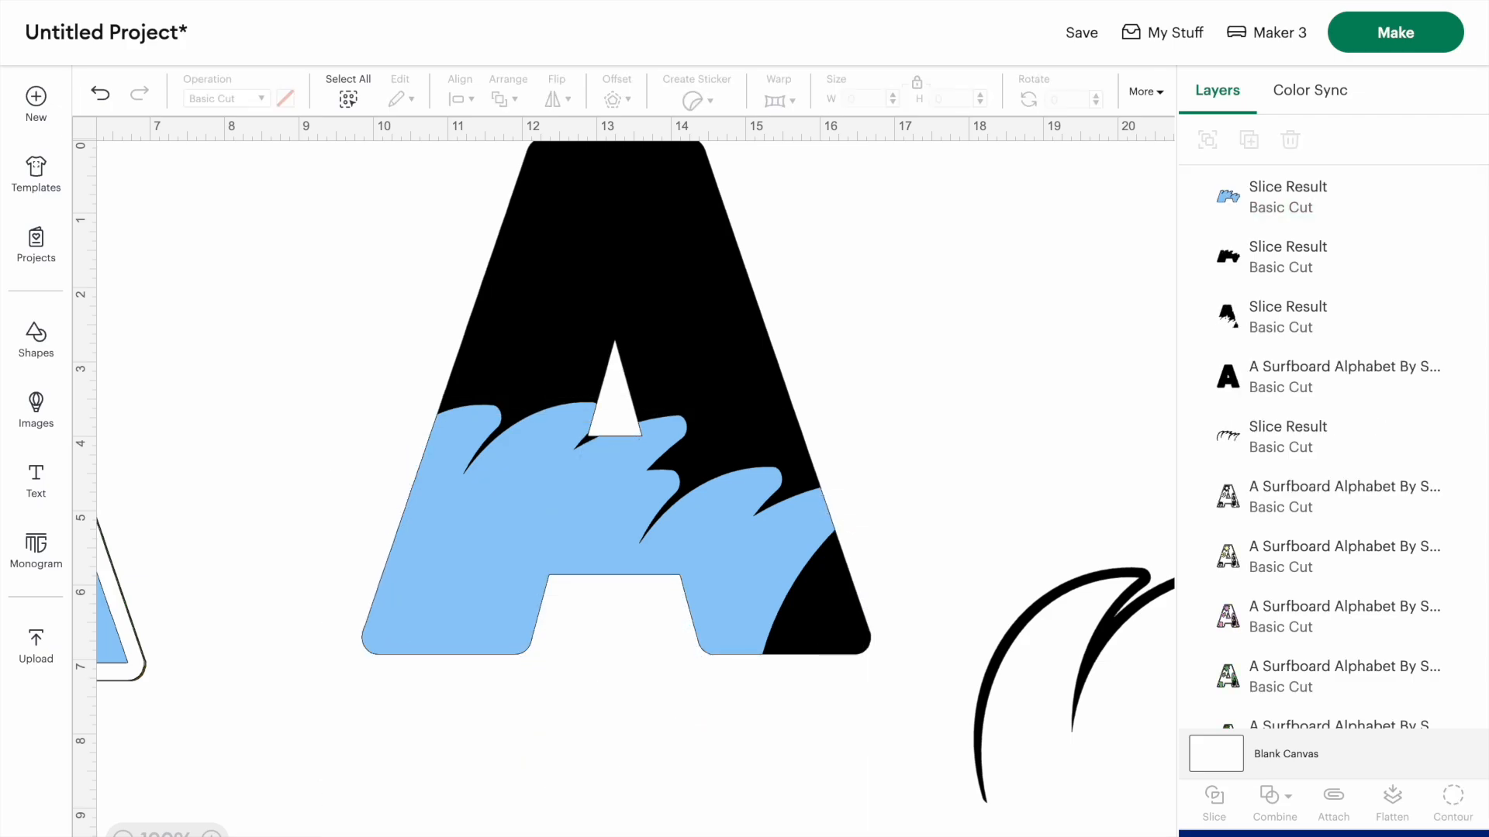
- Hide the upper letter and small sliver contours of the sliced black A, keeping only its lower right corner
click(567, 231)
click(1453, 807)
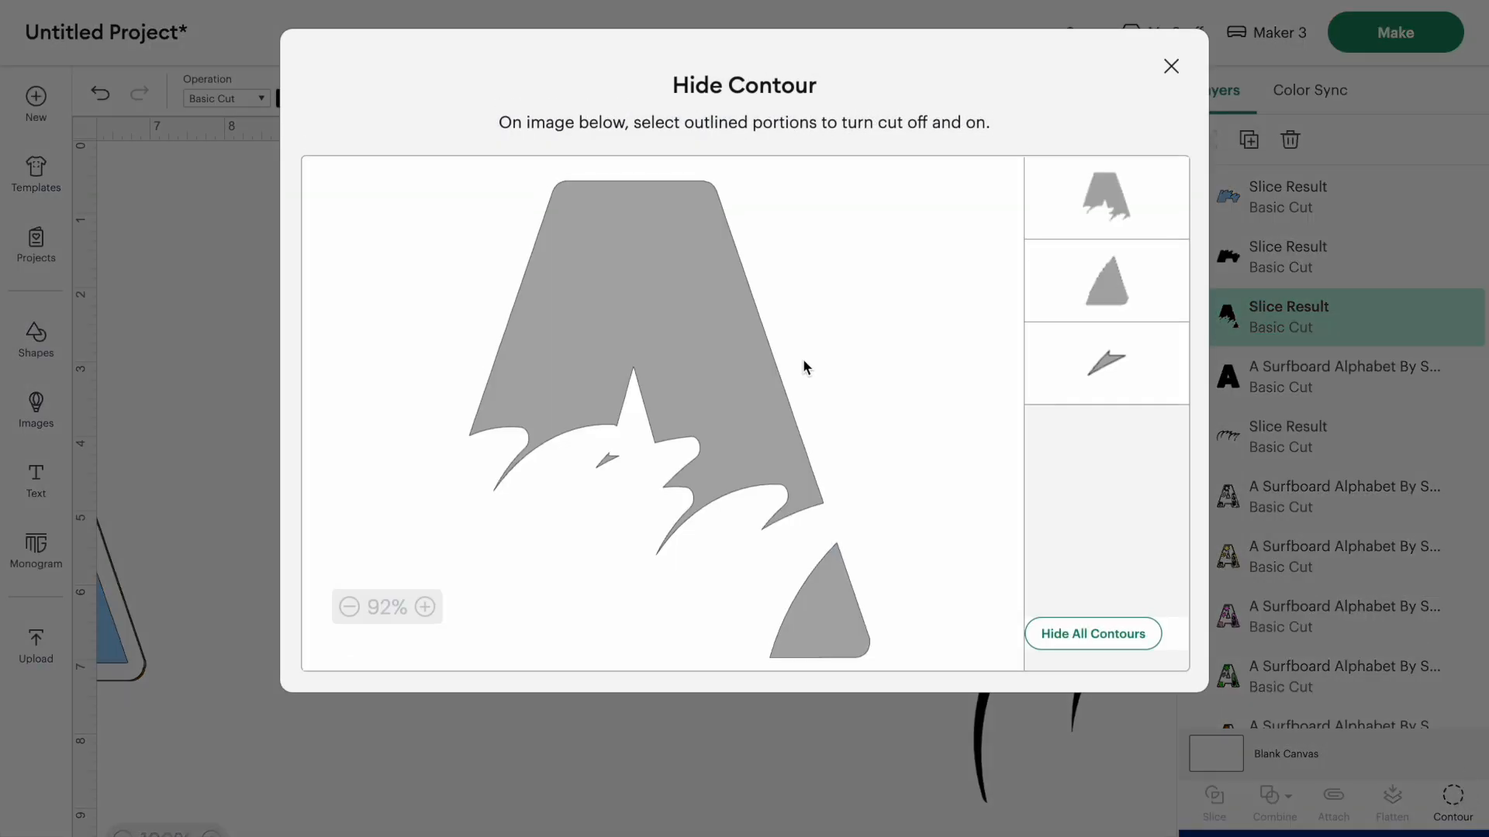
click(648, 271)
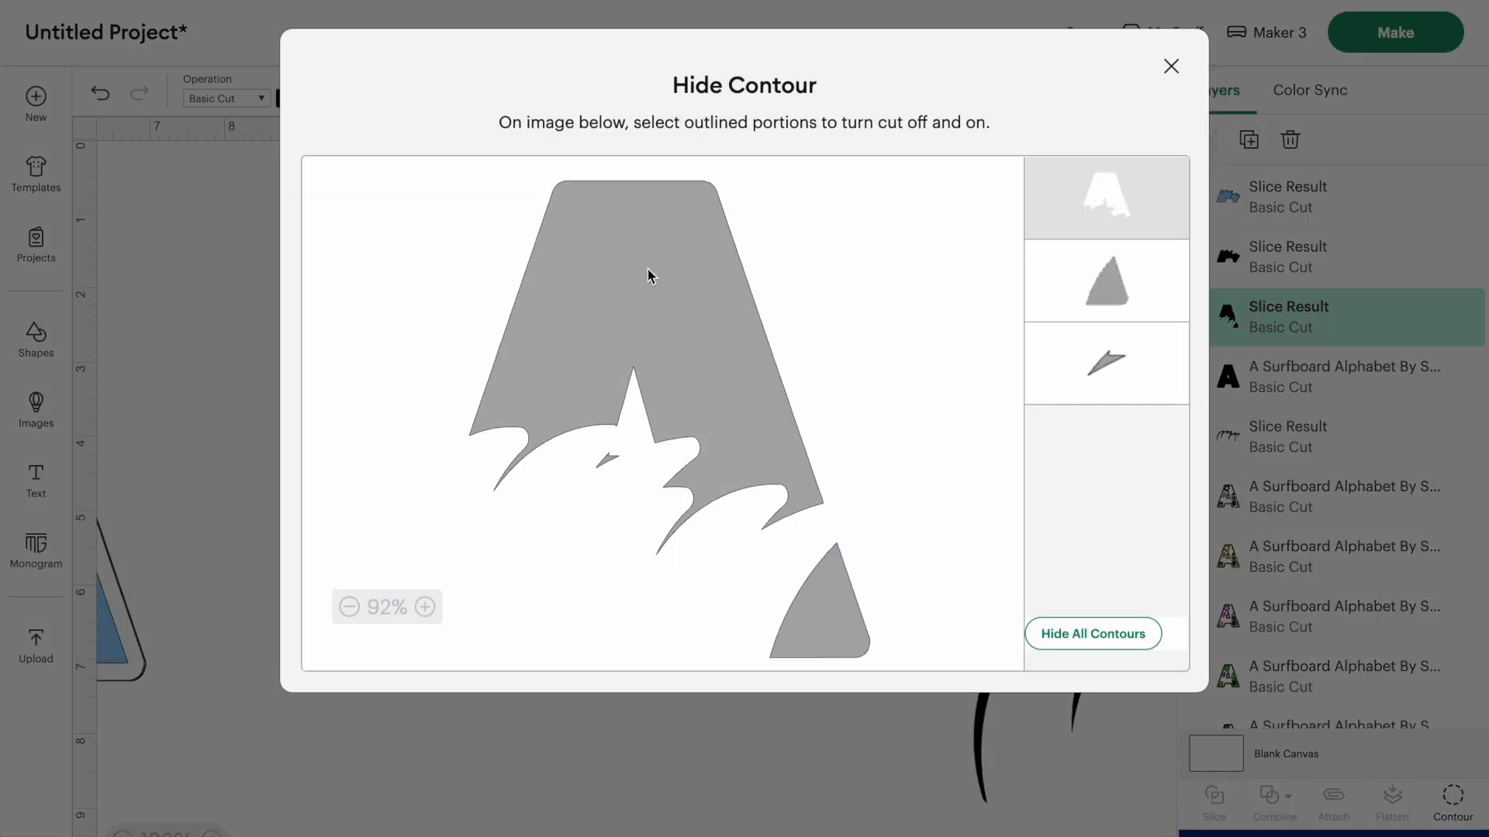
click(608, 462)
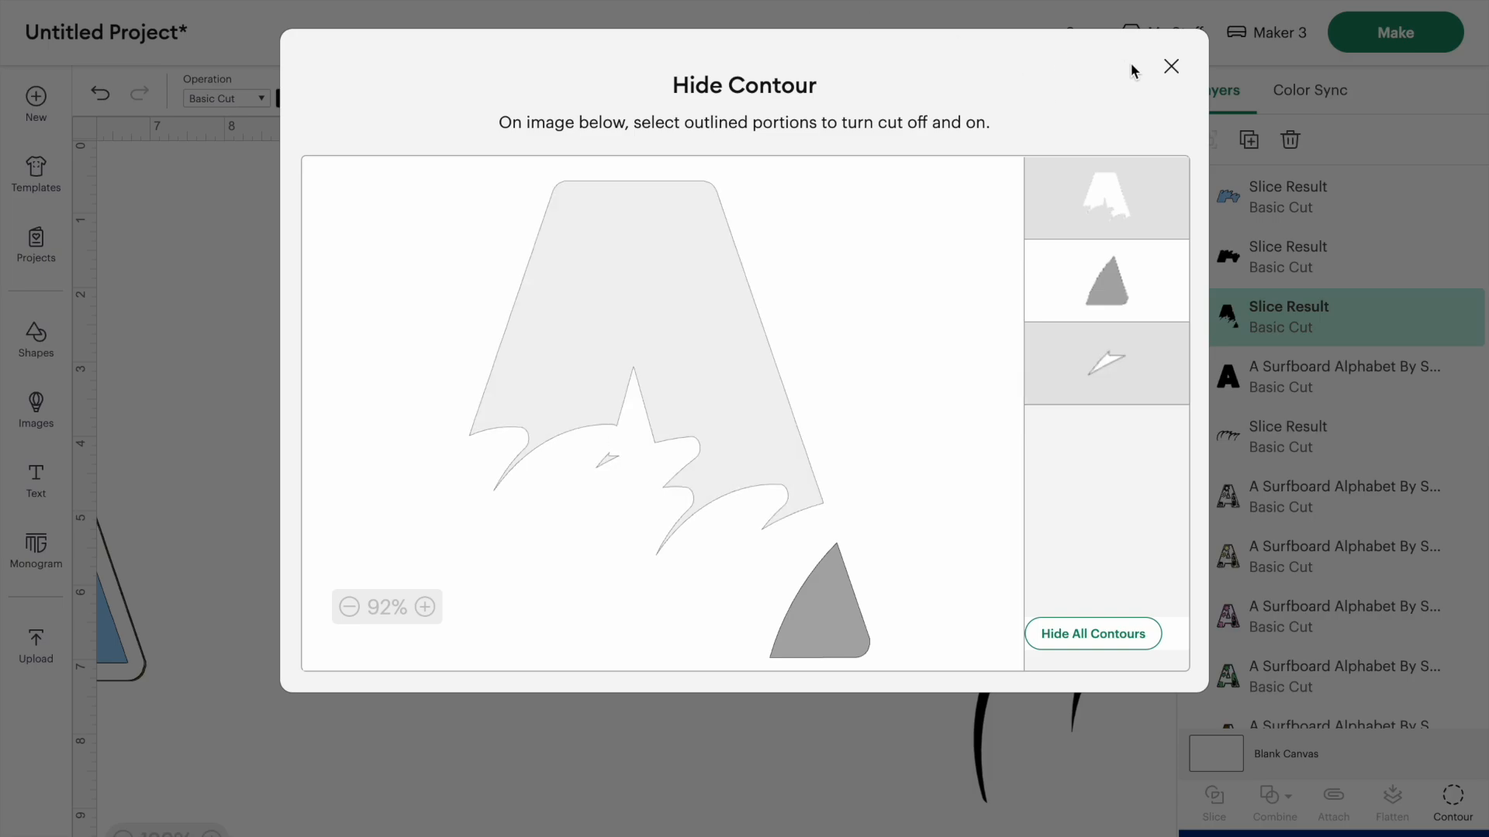
click(1172, 66)
- Weld the wave-topped letter base with the remaining lower right corner piece
drag(841, 743, 742, 466)
click(1277, 789)
click(1280, 570)
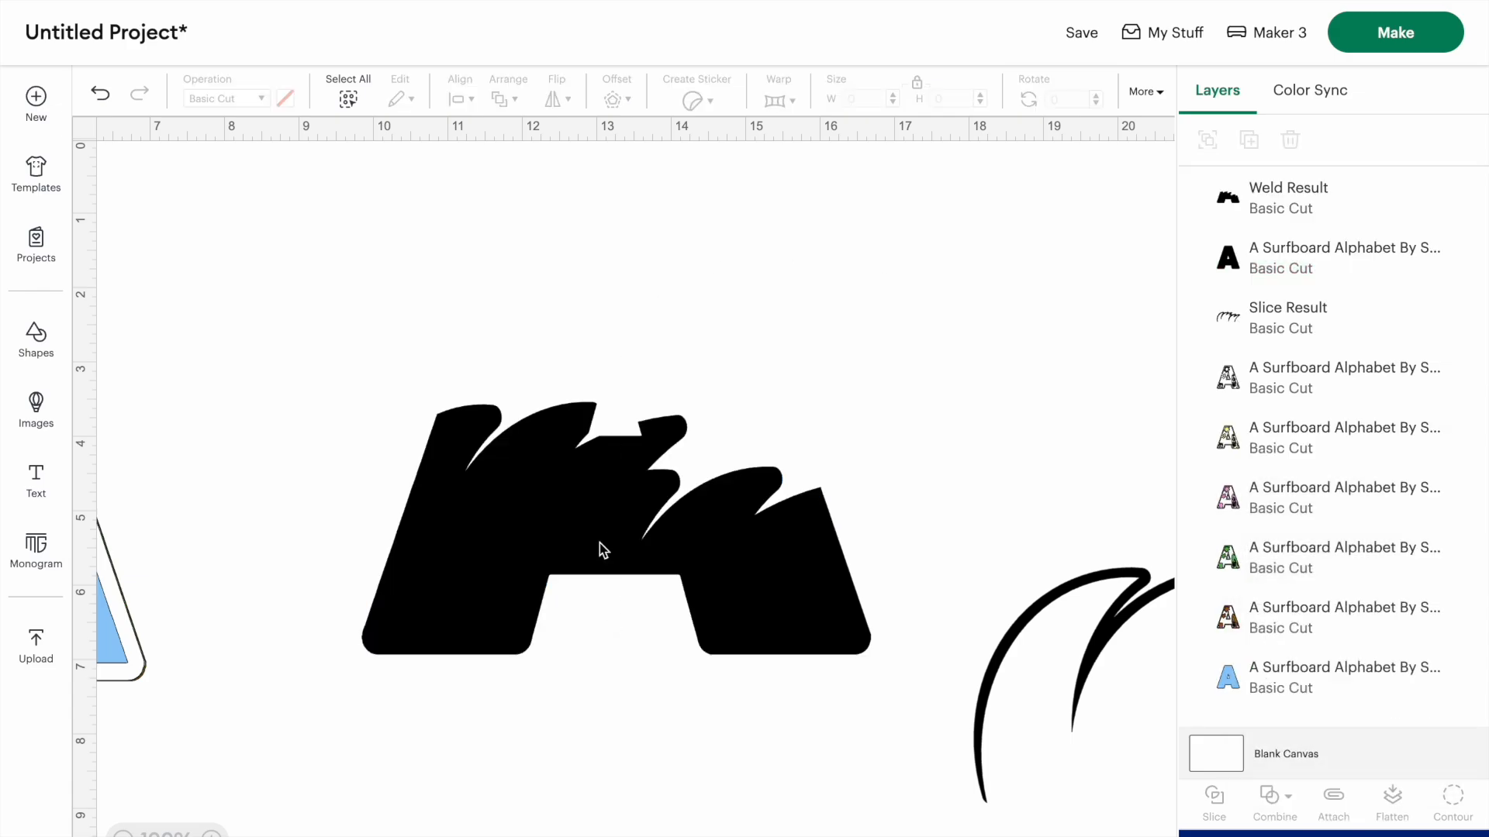
- Align the welded wave base, colored teal, over the bottom of the layered letter and move its layer lower in the stack
drag(603, 550, 638, 494)
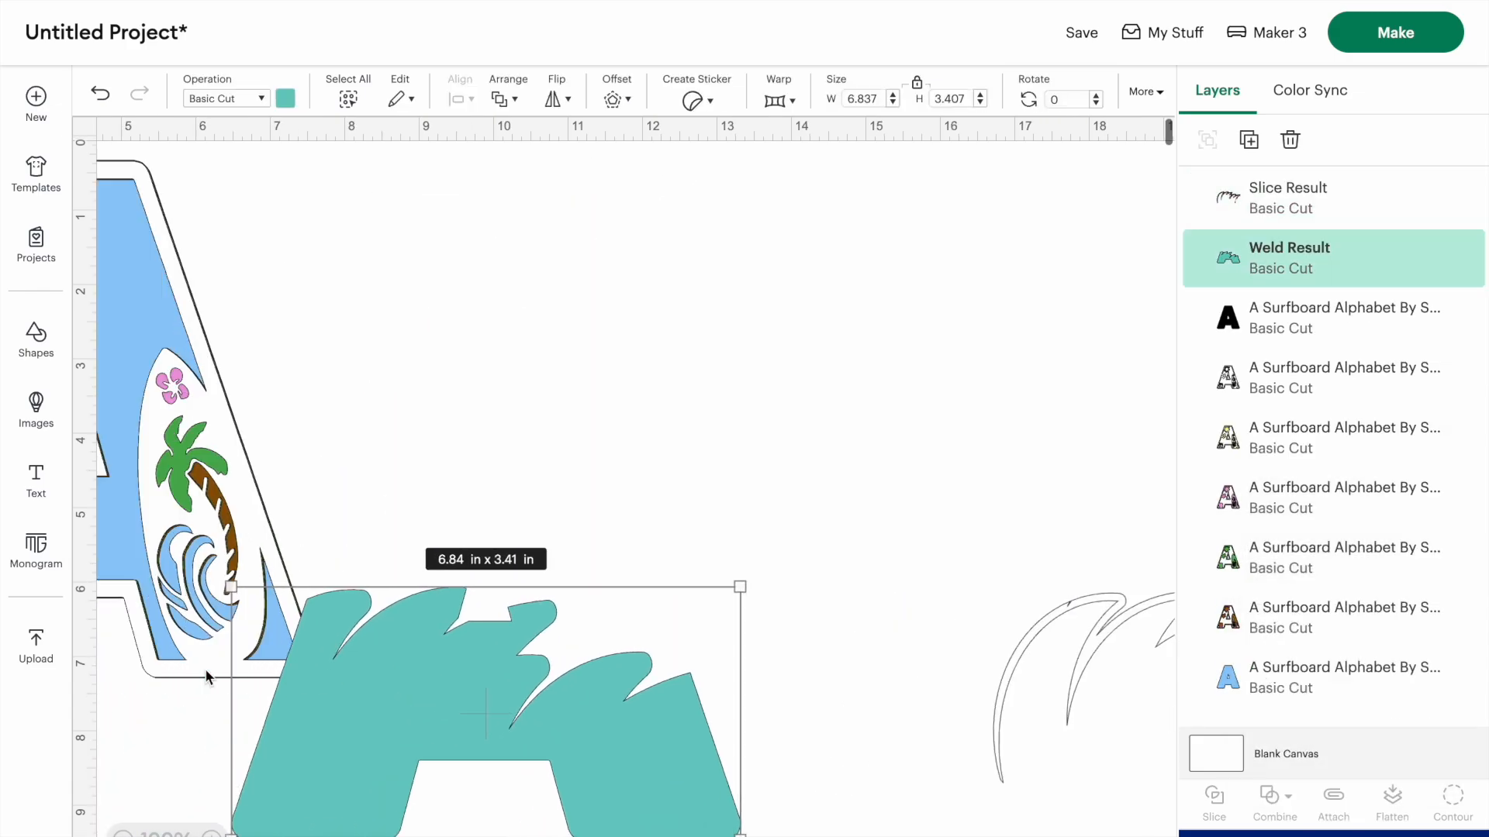
drag(822, 777, 320, 533)
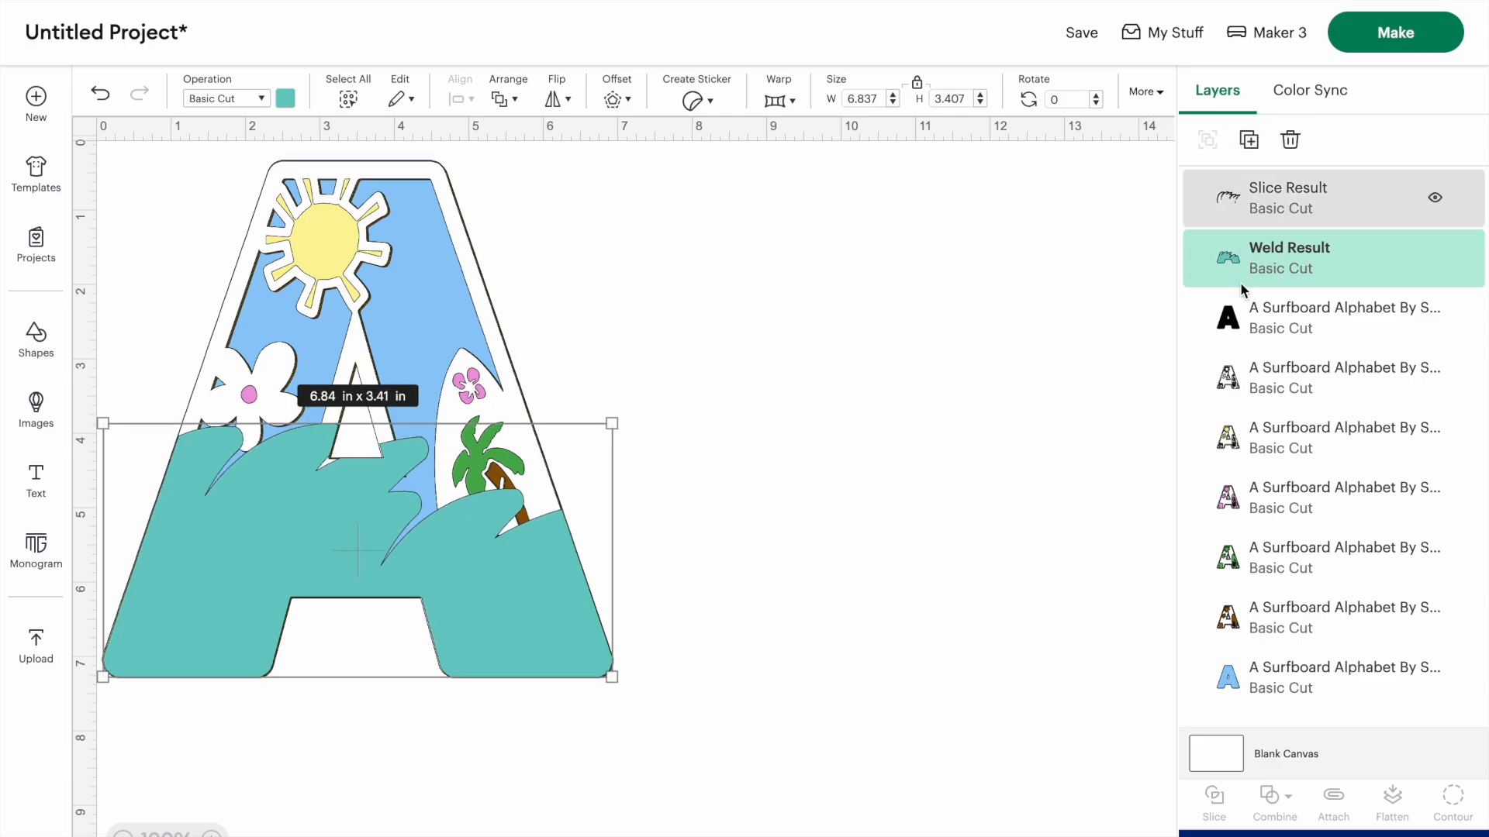
drag(1227, 254, 1215, 597)
- Prepare the surf project for cutting, with all materials loaded on a 12 in x 12 in mat
click(867, 444)
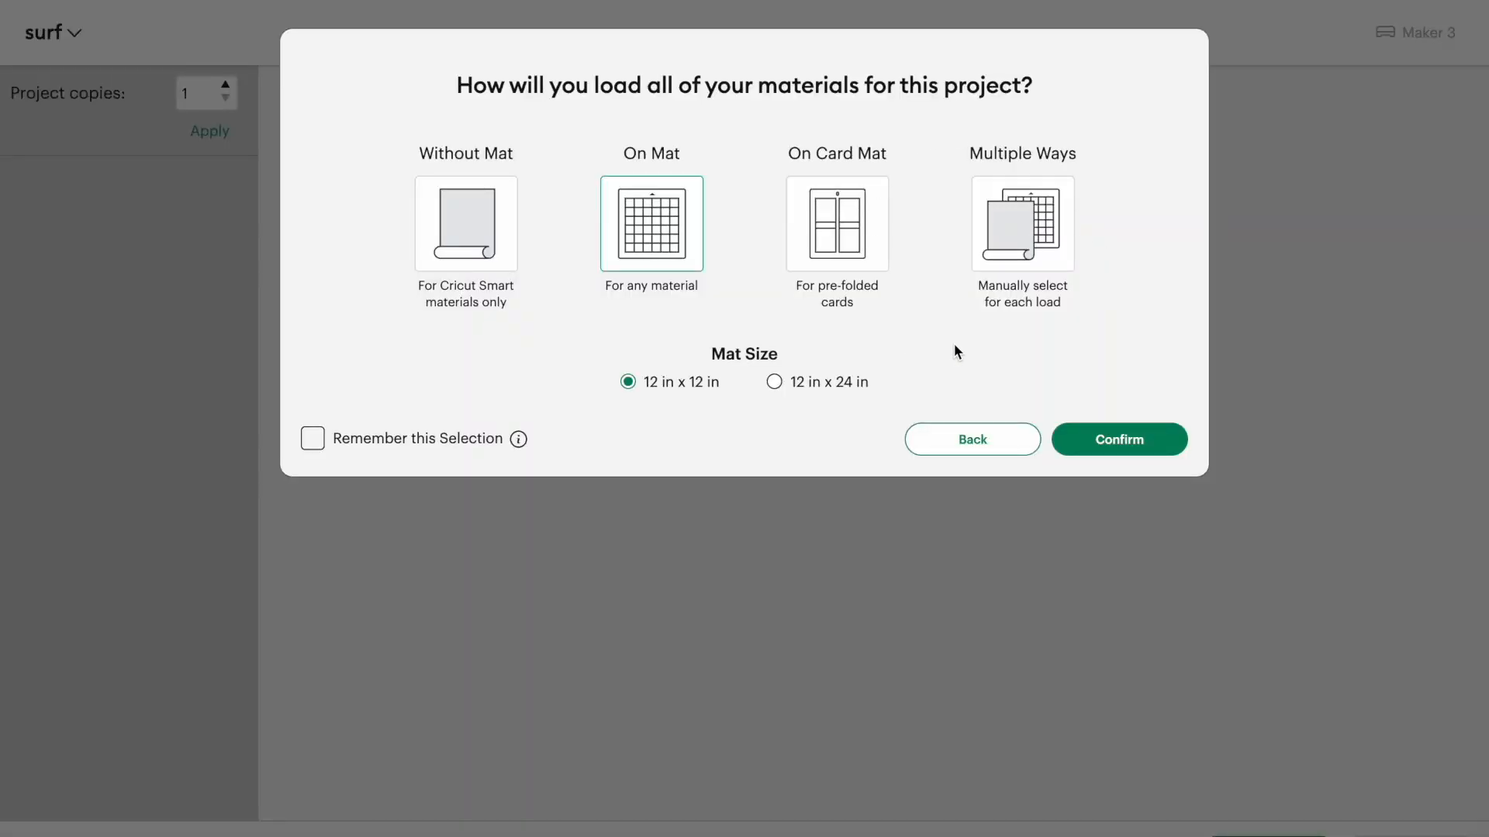
click(1118, 438)
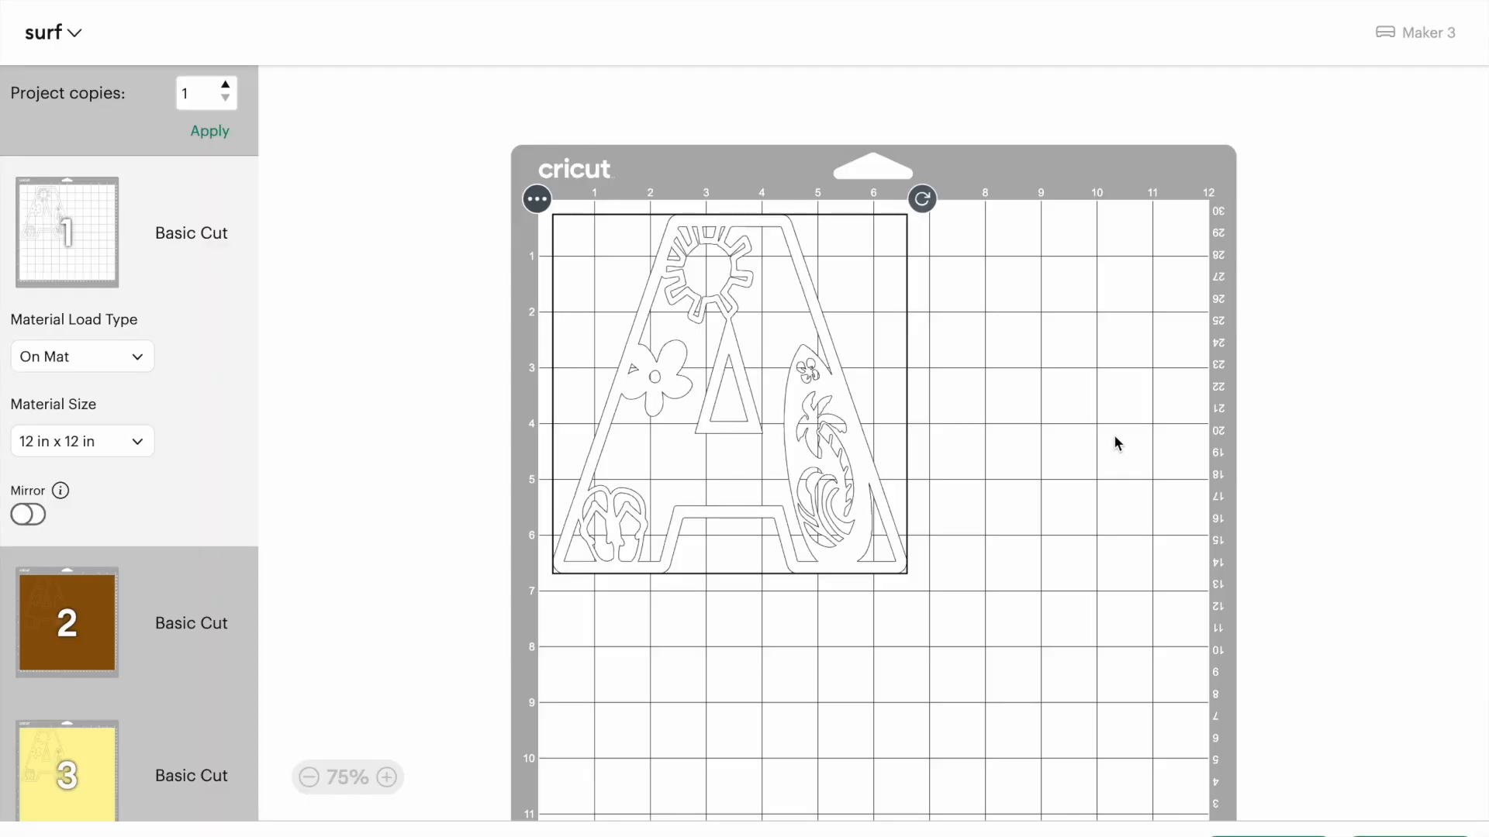